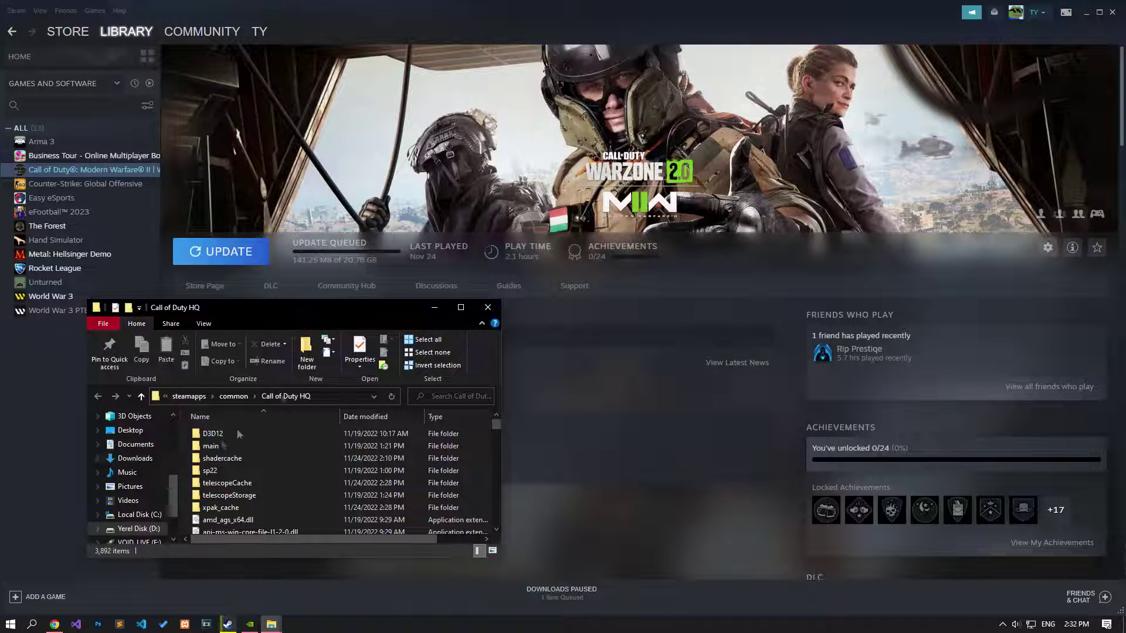
# - Minimize the Call of Duty HQ folder window and bring the Chrome error-fix article forward
pyautogui.click(435, 307)
pyautogui.click(53, 624)
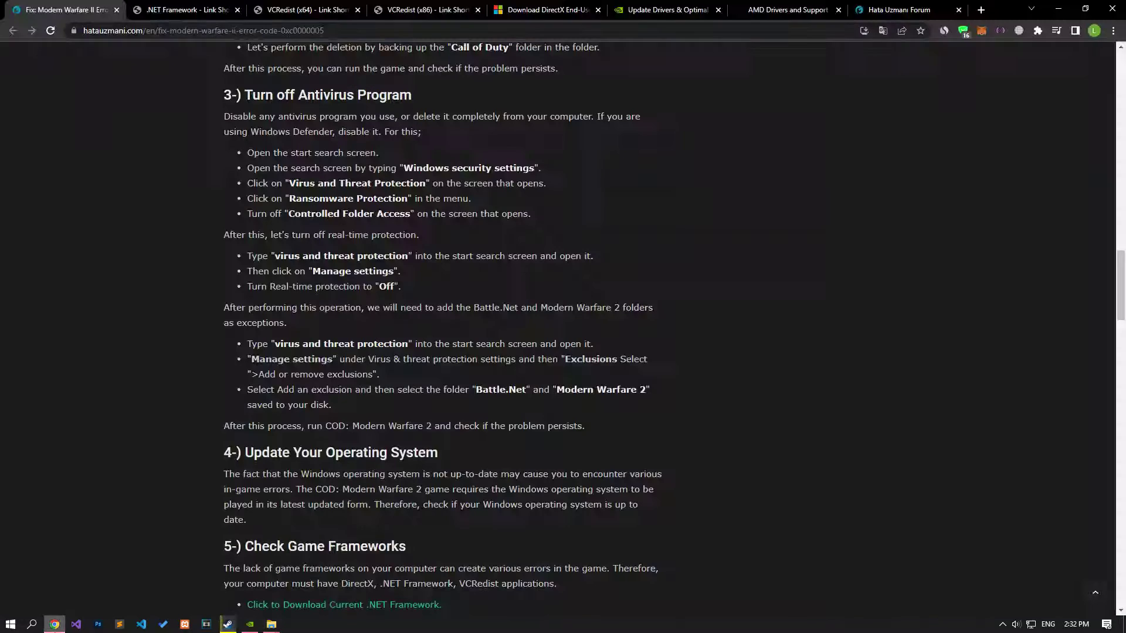
pyautogui.scroll(-6, 100, 545)
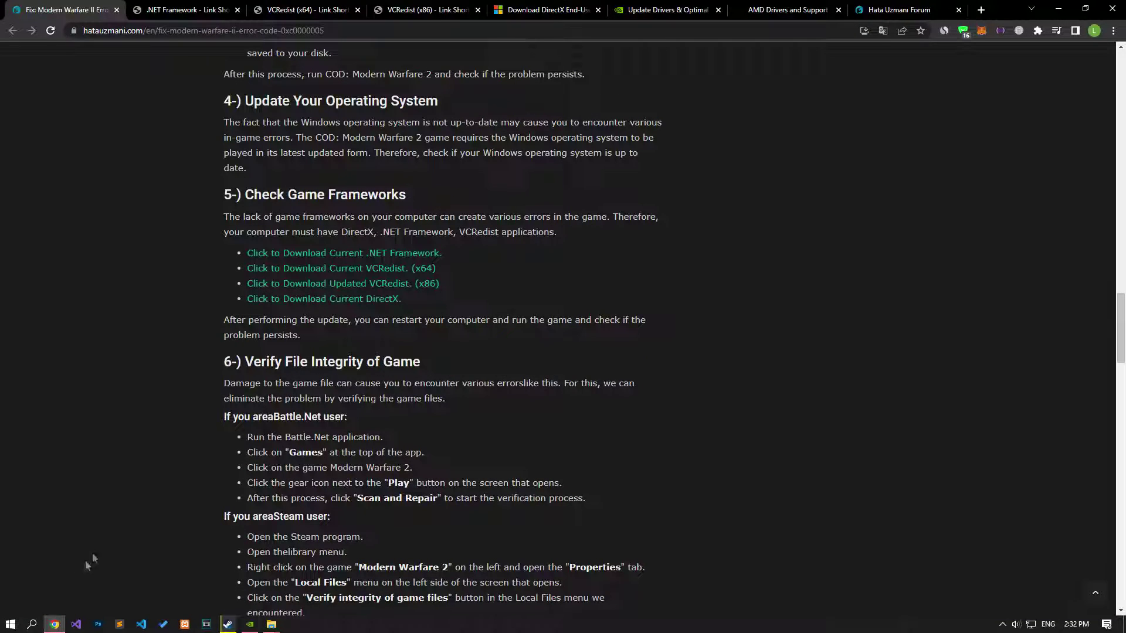
pyautogui.click(10, 624)
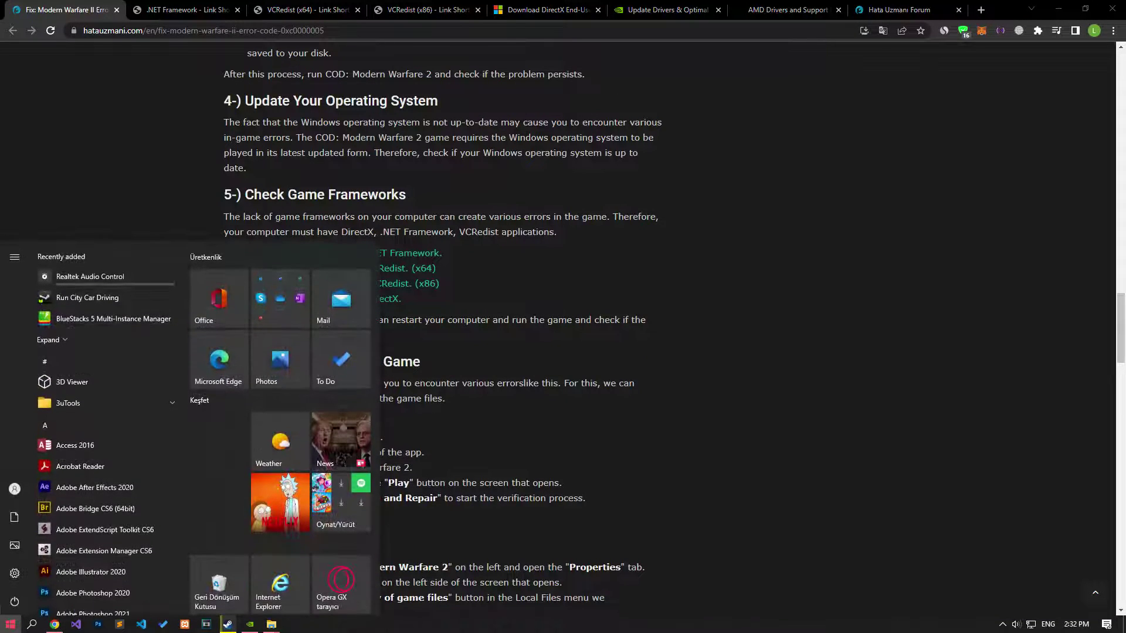
pyautogui.write('check')
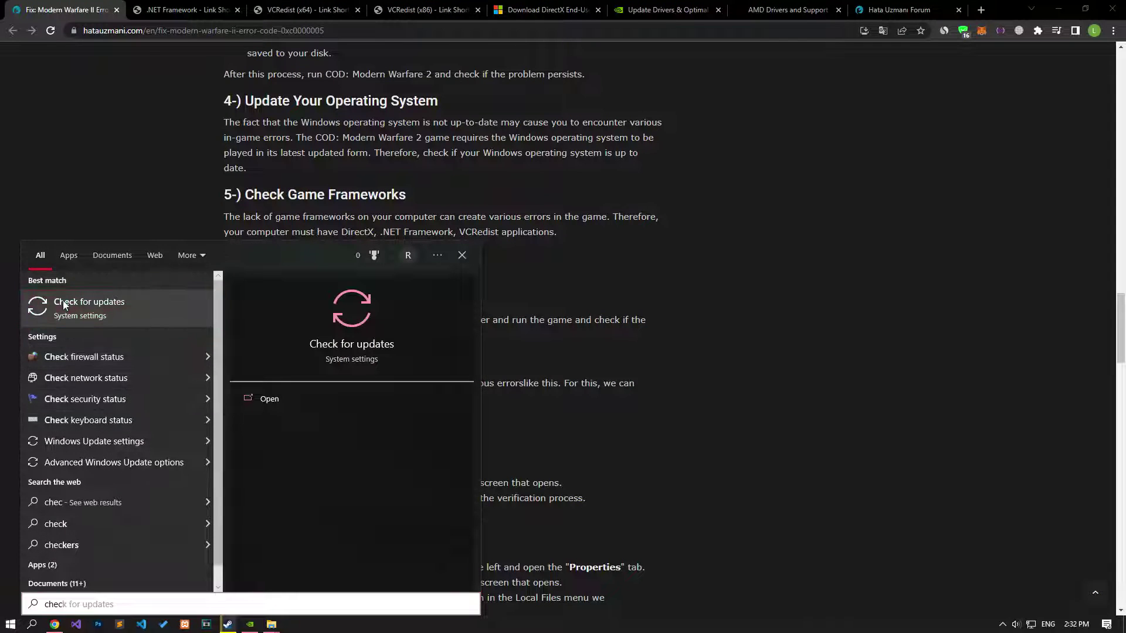
pyautogui.click(62, 300)
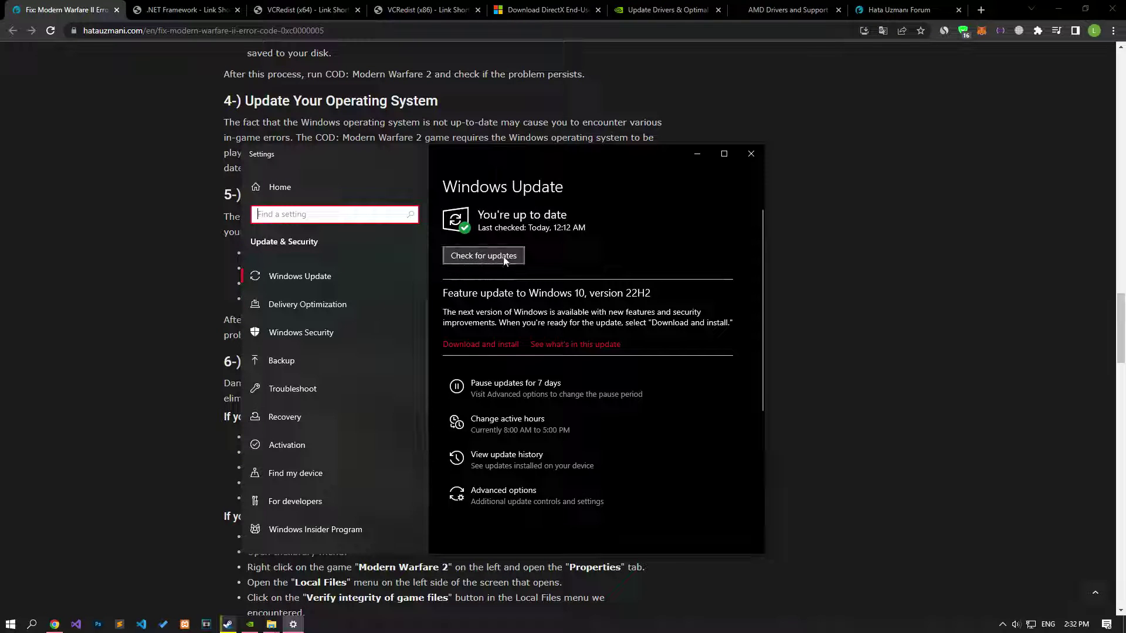
pyautogui.click(751, 154)
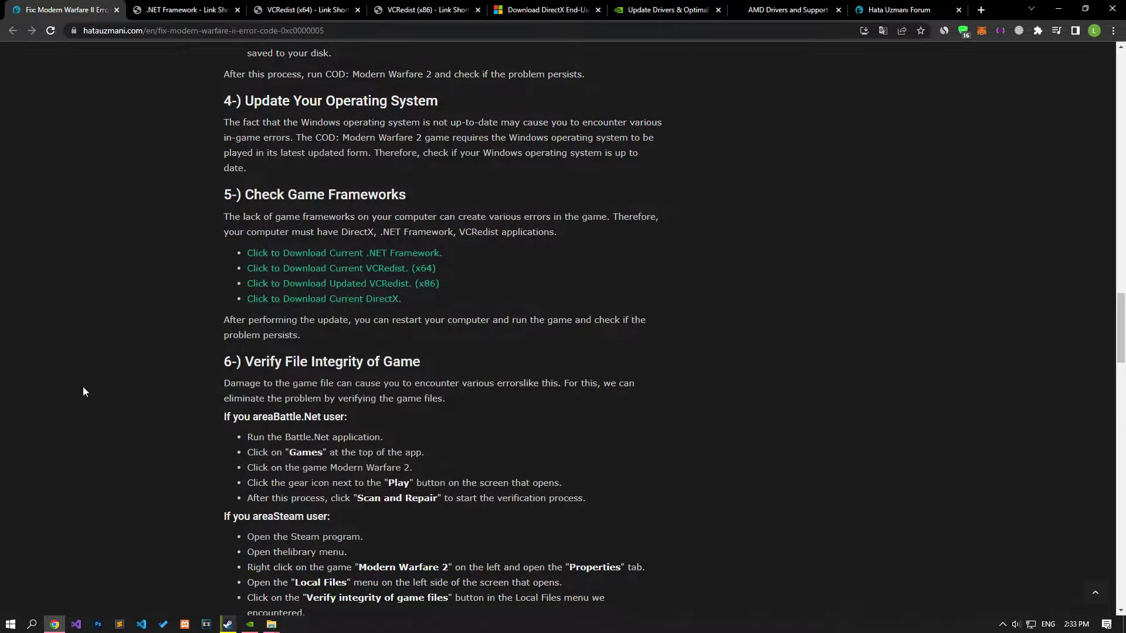
# - Start the .NET Framework, VCRedist x64 and VCRedist x86 downloads on their tabs
pyautogui.scroll(-2, 83, 391)
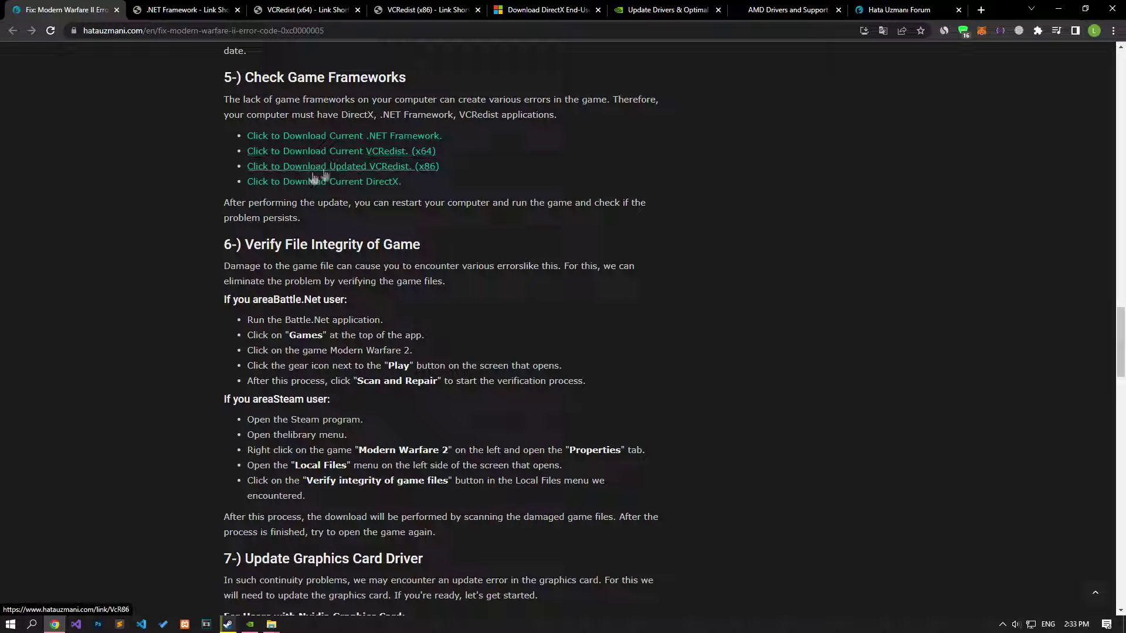
pyautogui.click(223, 10)
pyautogui.click(575, 188)
pyautogui.click(308, 10)
pyautogui.click(556, 184)
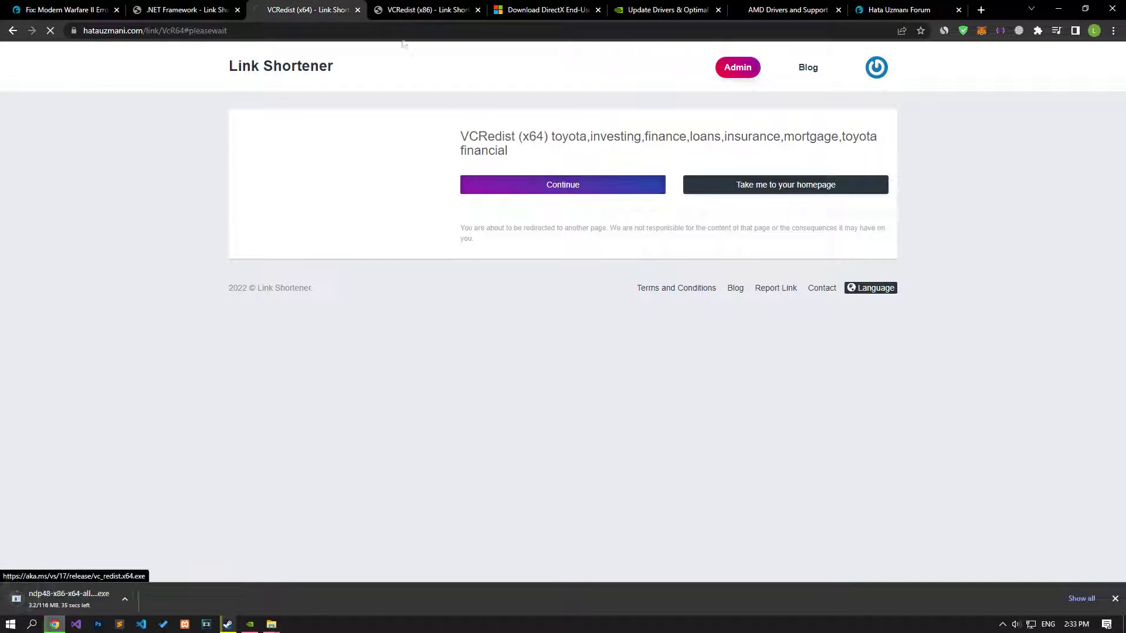
pyautogui.hotkey('ctrl', 'Tab')
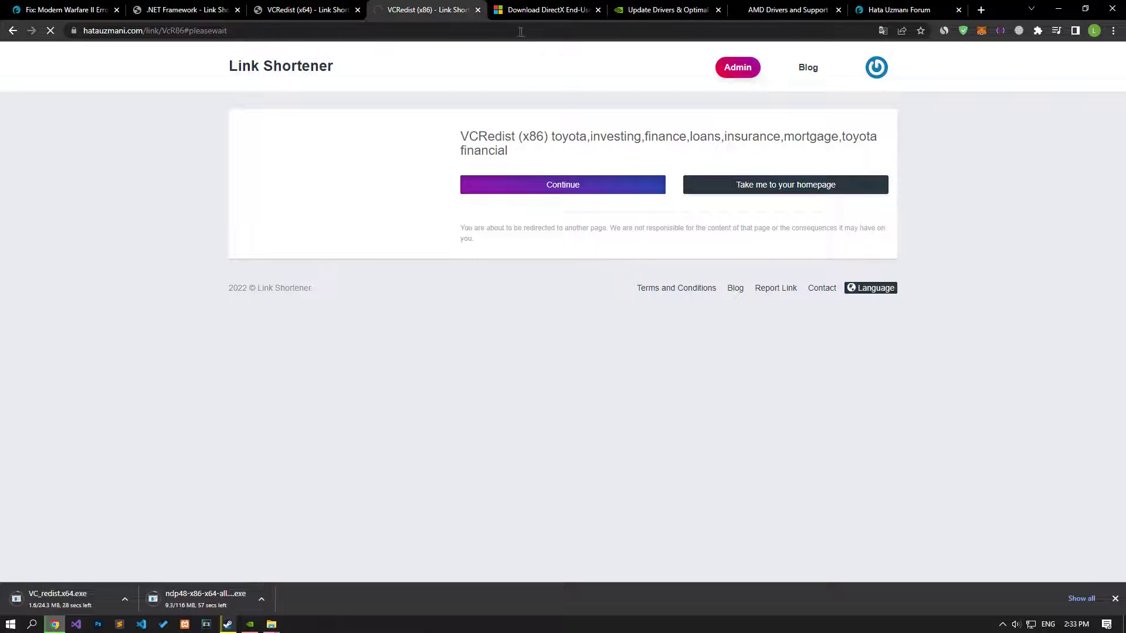
pyautogui.click(508, 10)
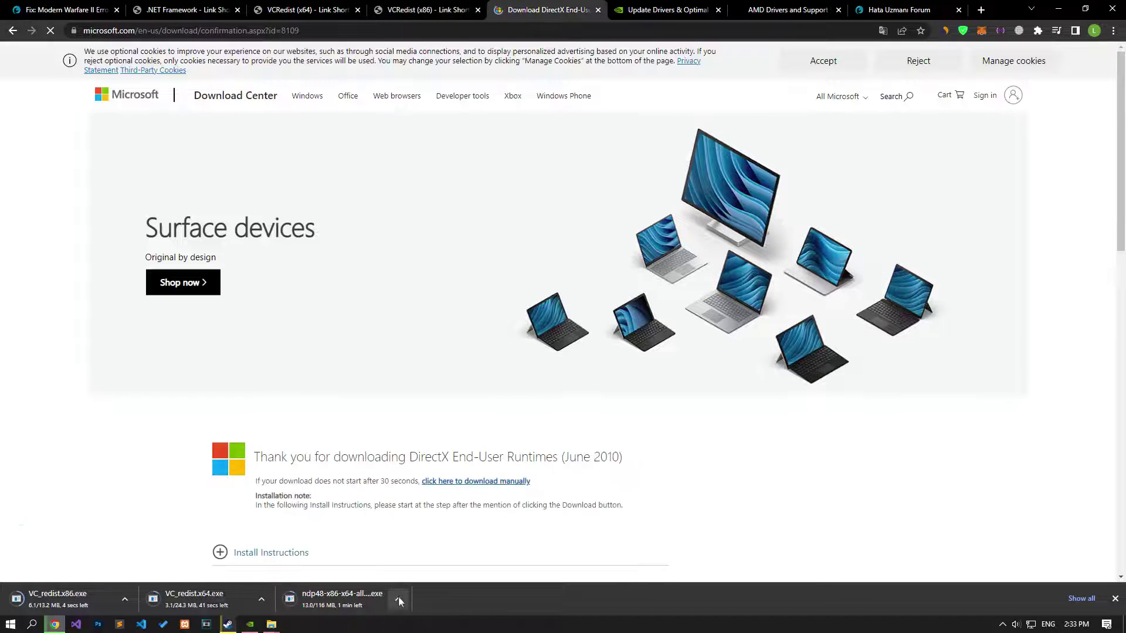
# - Cancel the DirectX, VC_redist.x86, VC_redist.x64 and .NET installer downloads from the shelf
pyautogui.click(221, 599)
pyautogui.click(125, 599)
pyautogui.click(138, 581)
pyautogui.click(261, 599)
pyautogui.click(268, 580)
pyautogui.click(397, 599)
pyautogui.click(397, 580)
pyautogui.click(535, 599)
pyautogui.click(534, 578)
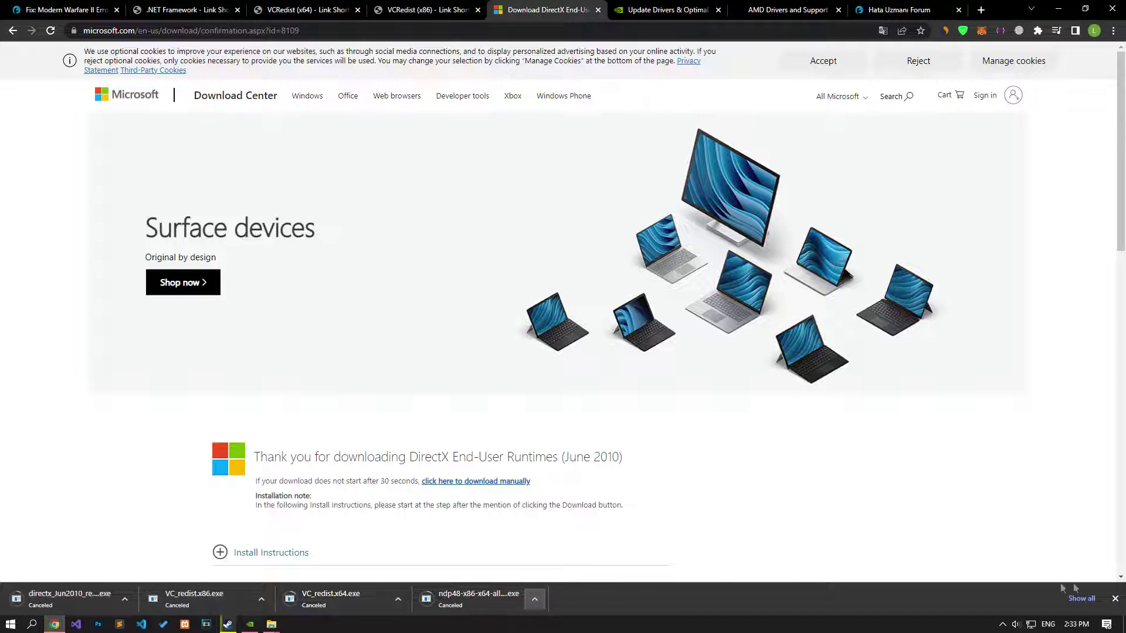
# - Hide the download shelf and close the VCRedist, .NET and DirectX tabs, returning to the article
pyautogui.click(1115, 598)
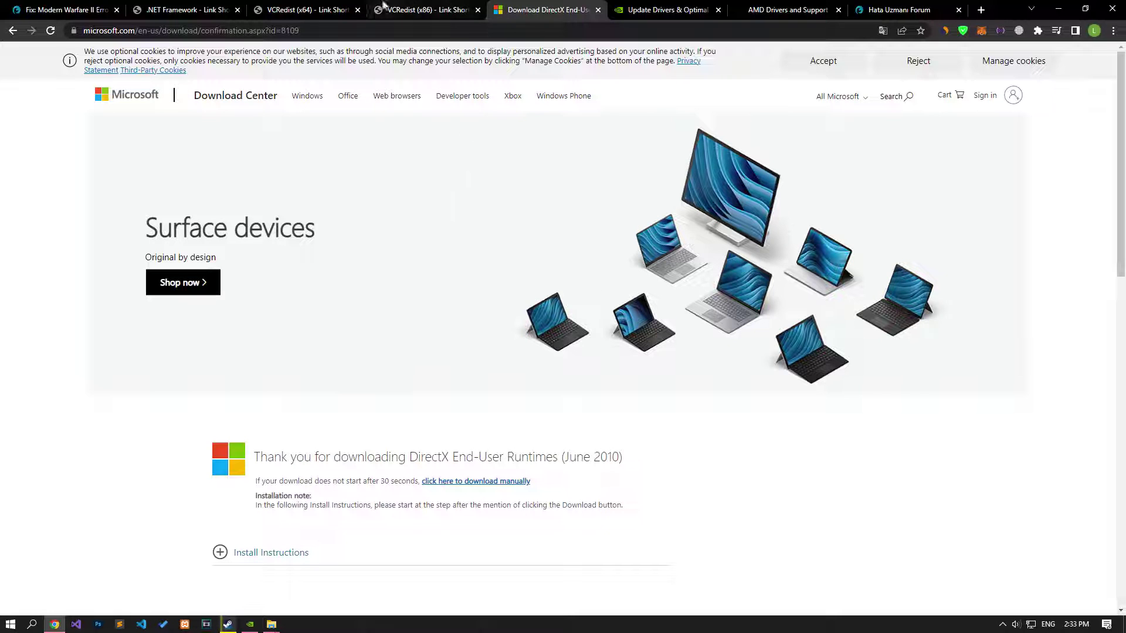
pyautogui.click(478, 10)
pyautogui.click(358, 10)
pyautogui.click(238, 10)
pyautogui.click(76, 4)
pyautogui.click(236, 10)
pyautogui.scroll(-2, 171, 266)
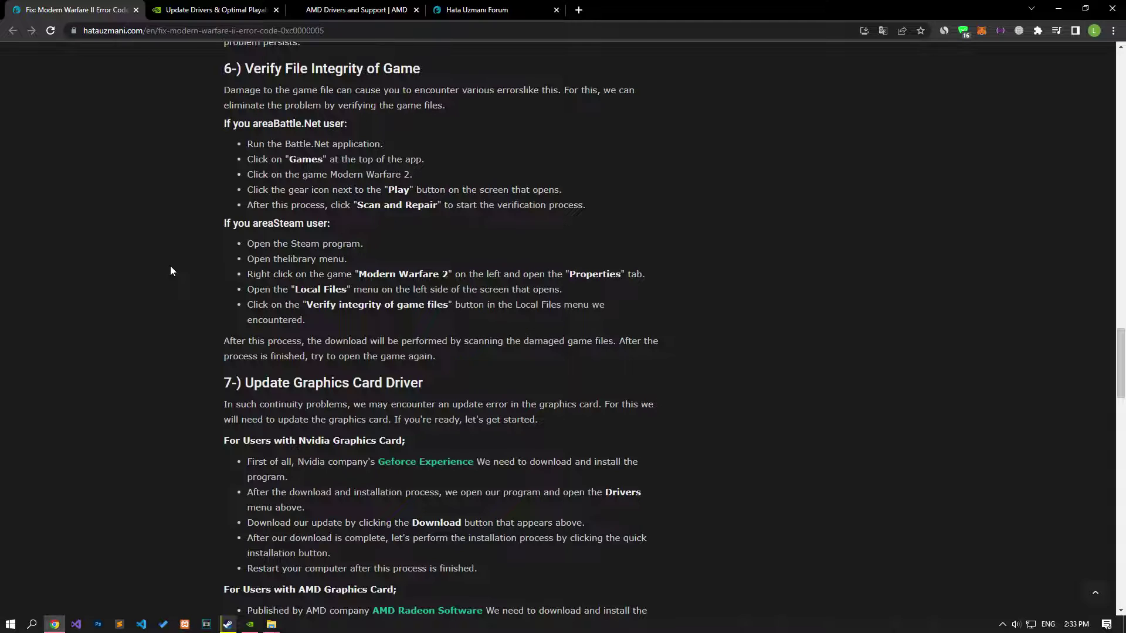
# - Open the Start menu's power options and dismiss them without restarting
pyautogui.click(11, 624)
pyautogui.click(13, 602)
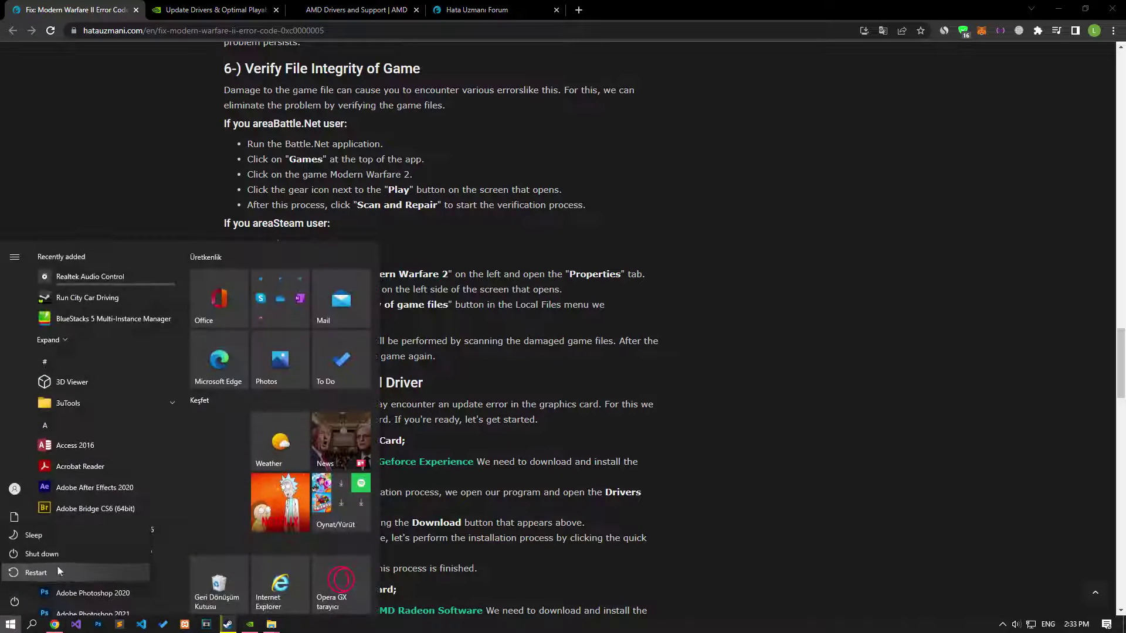
pyautogui.click(183, 107)
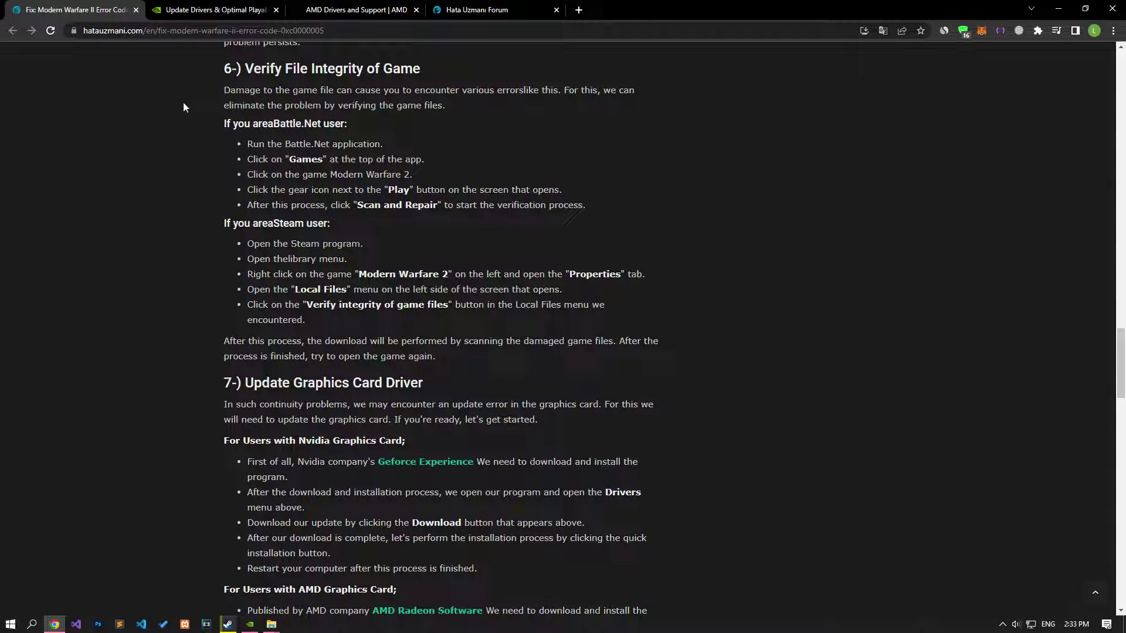
# - Launch Battle.net and open the game's options gear next to Play, then switch to Steam
pyautogui.click(293, 624)
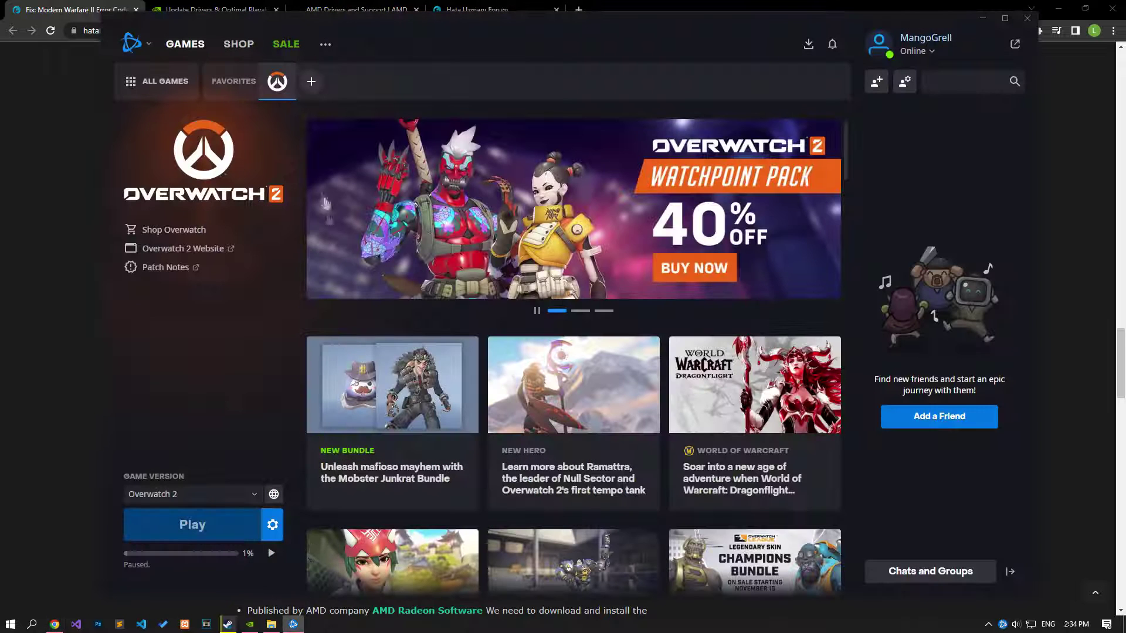
pyautogui.click(272, 525)
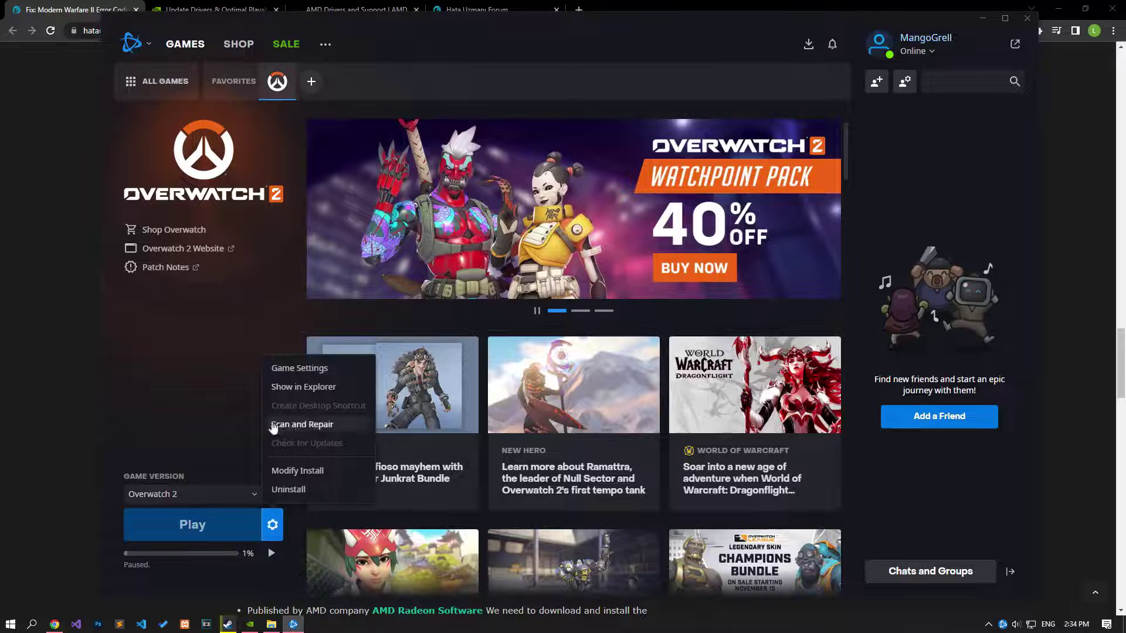
pyautogui.click(228, 625)
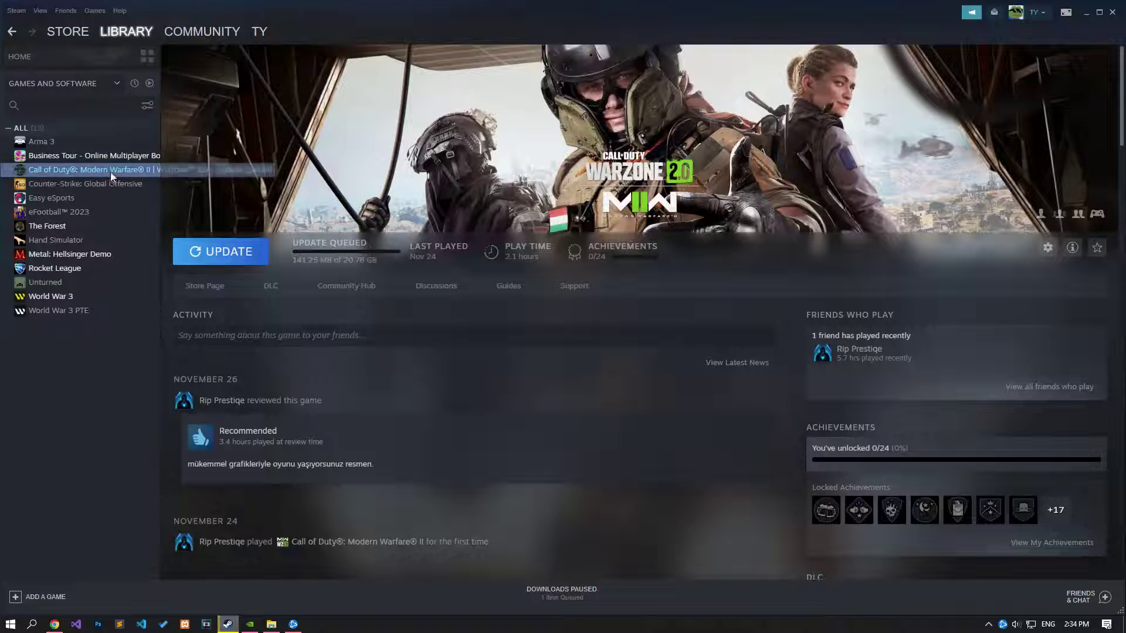
# - Verify Call of Duty's game file integrity via Properties > Local Files, then close the dialog
pyautogui.rightClick(113, 174)
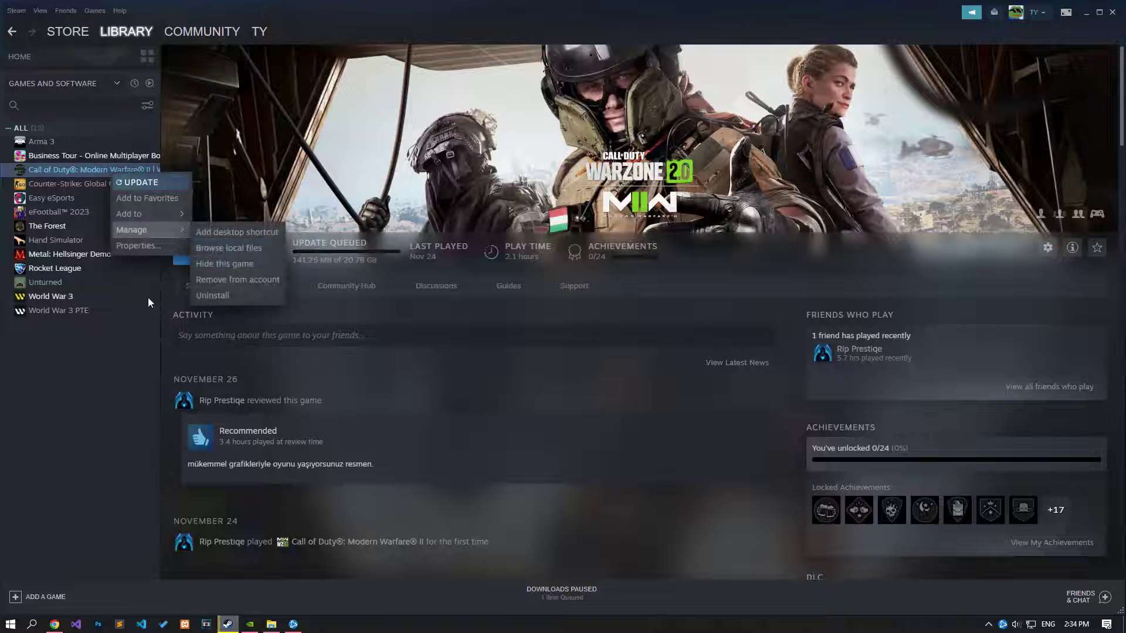
pyautogui.click(137, 246)
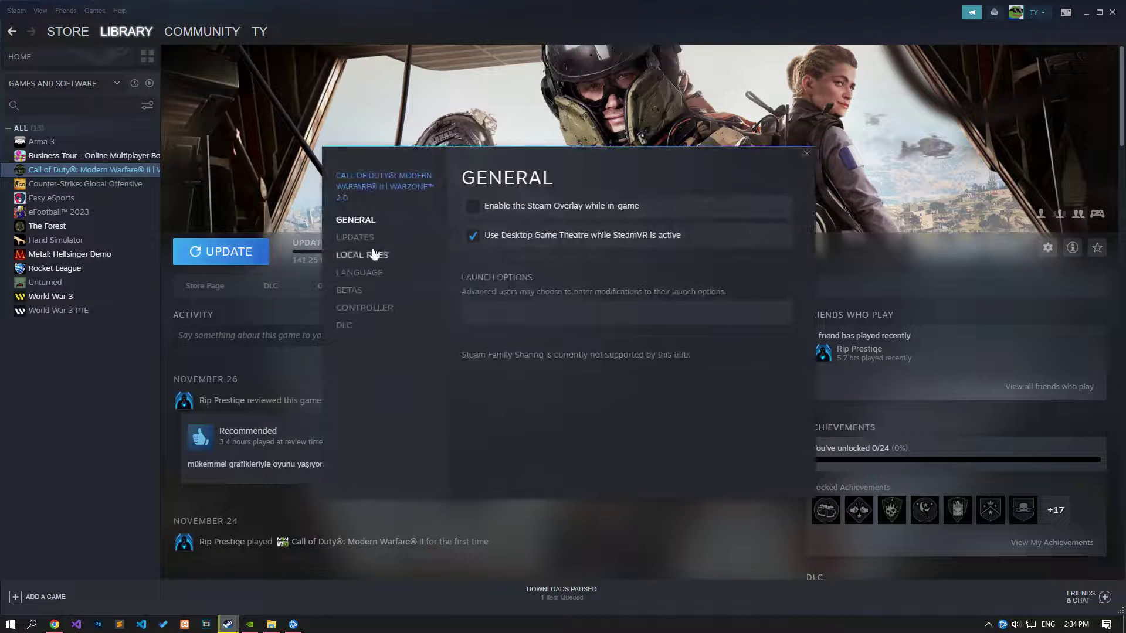
pyautogui.click(370, 253)
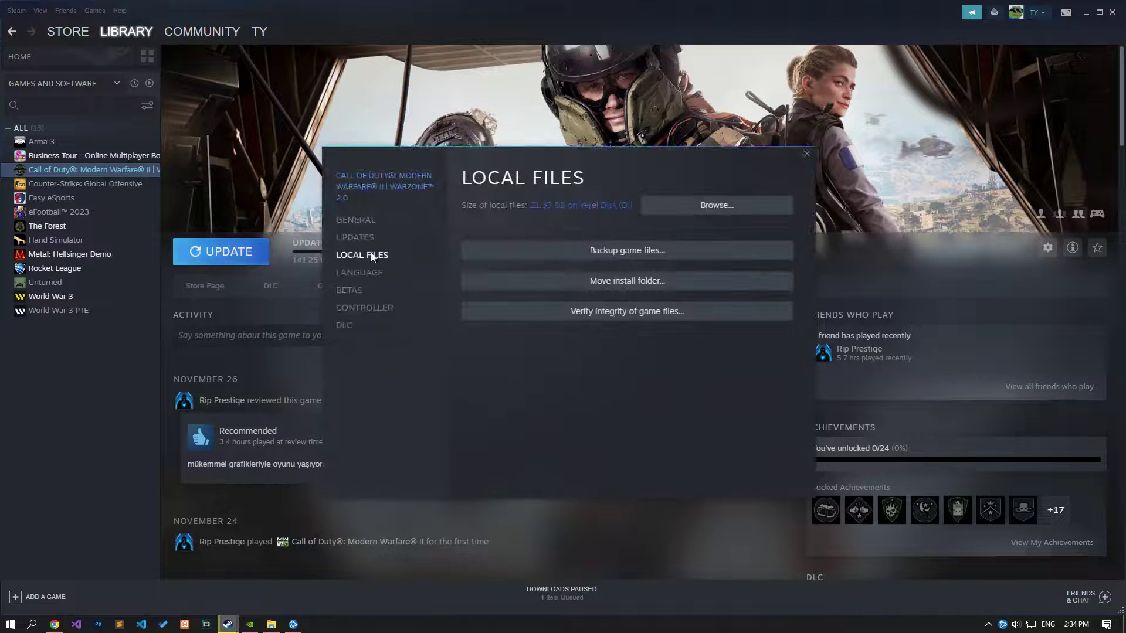
pyautogui.click(661, 311)
pyautogui.click(807, 154)
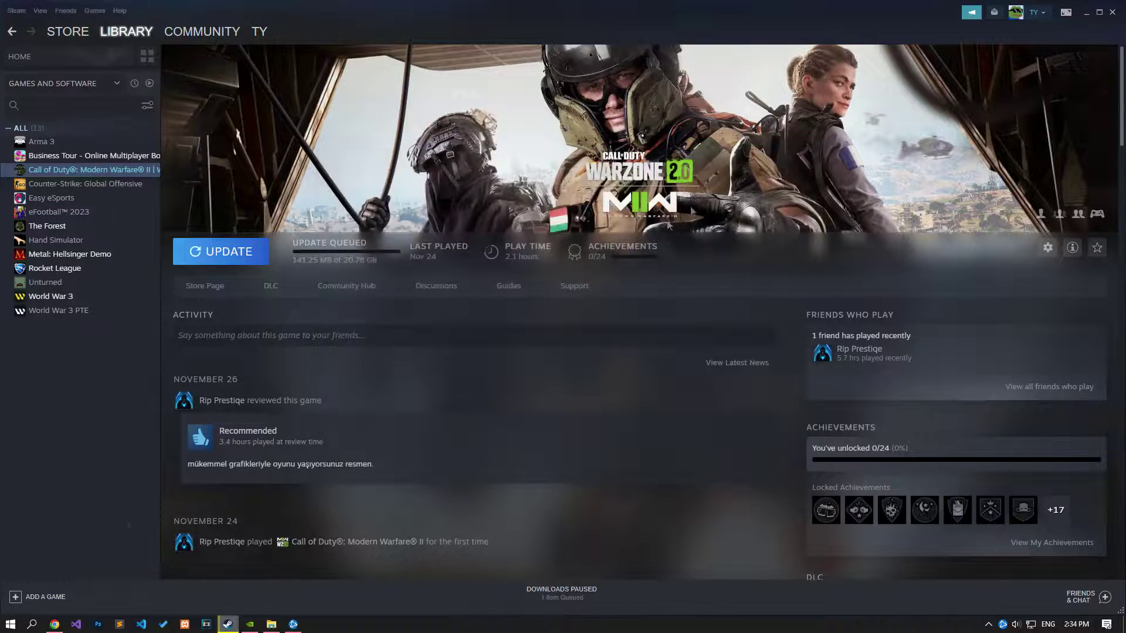
pyautogui.click(54, 624)
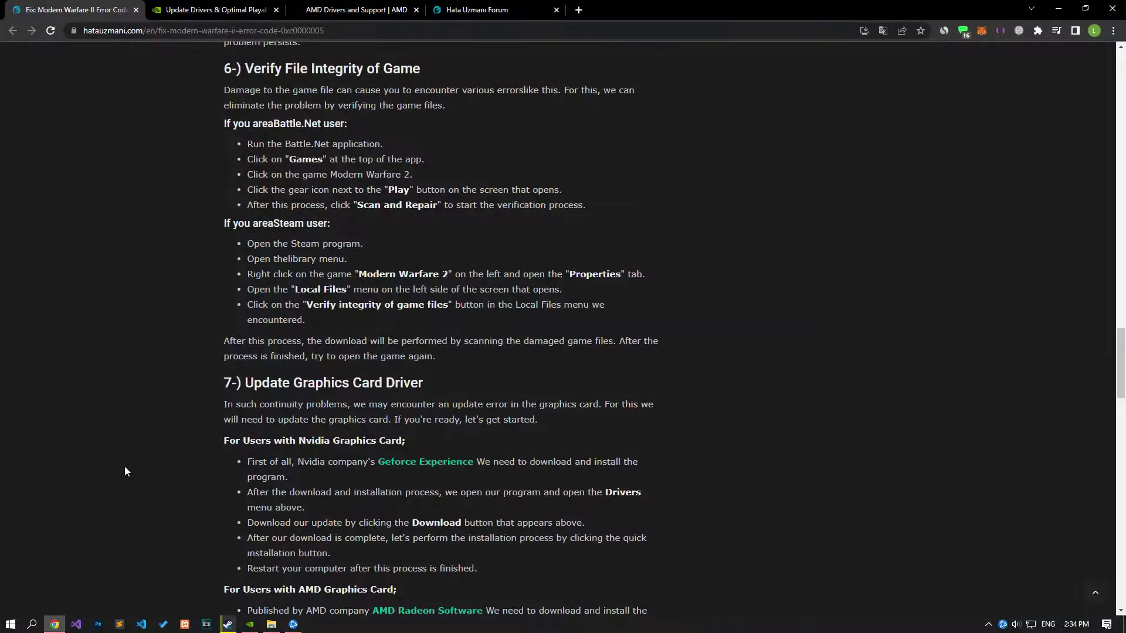
# - Look over the NVIDIA and AMD driver pages, then close both tabs and return to the guide
pyautogui.scroll(-5, 124, 466)
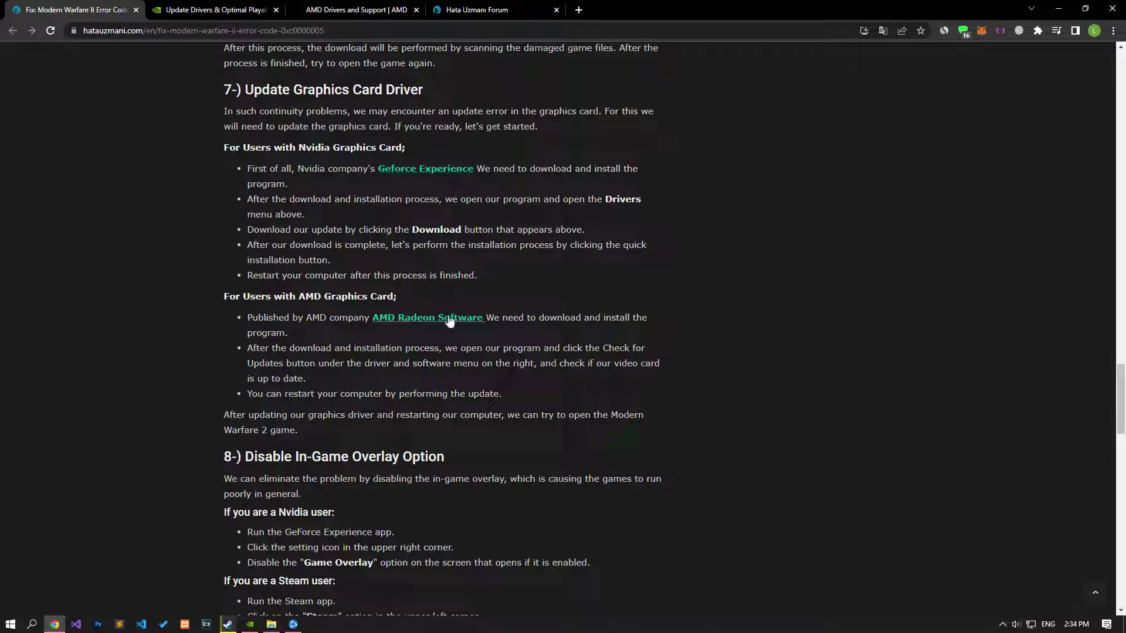
pyautogui.click(200, 9)
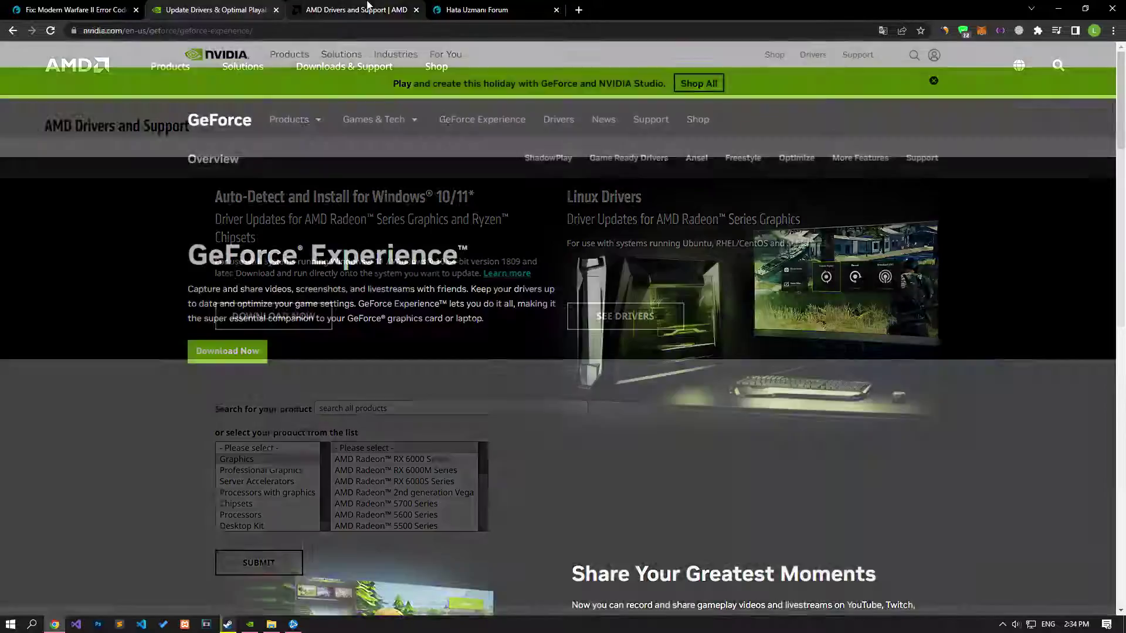
pyautogui.click(357, 9)
pyautogui.click(298, 327)
pyautogui.click(276, 9)
pyautogui.click(71, 10)
pyautogui.scroll(-1, 142, 262)
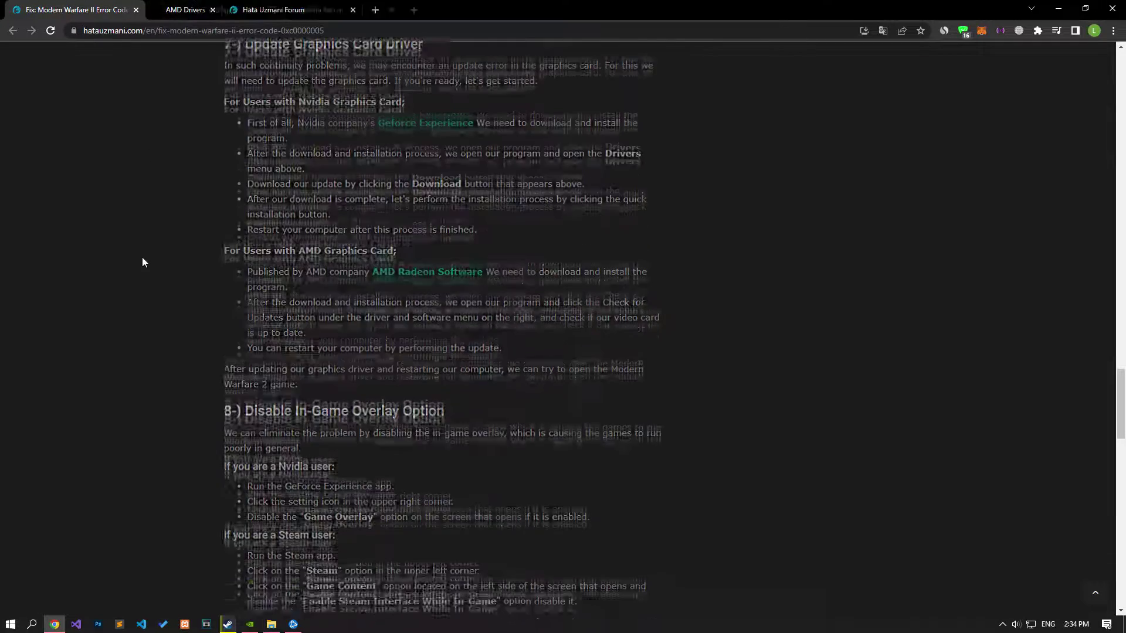
# - Check GeForce Experience's Drivers page, confirming Game Ready driver 526.98 is already installed
pyautogui.click(250, 624)
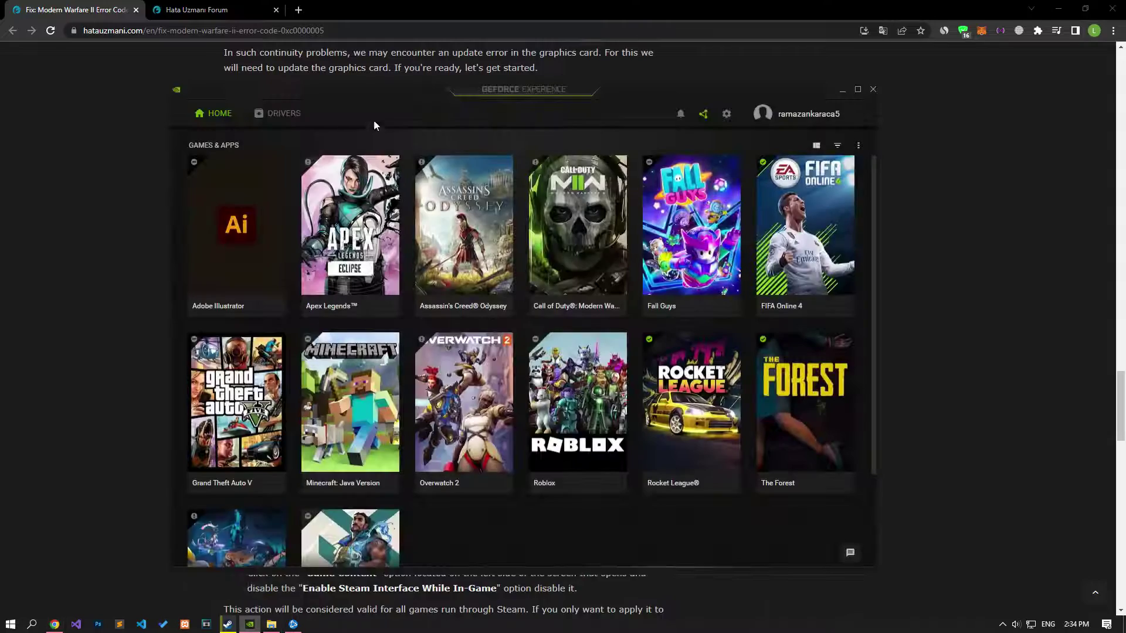
pyautogui.click(280, 119)
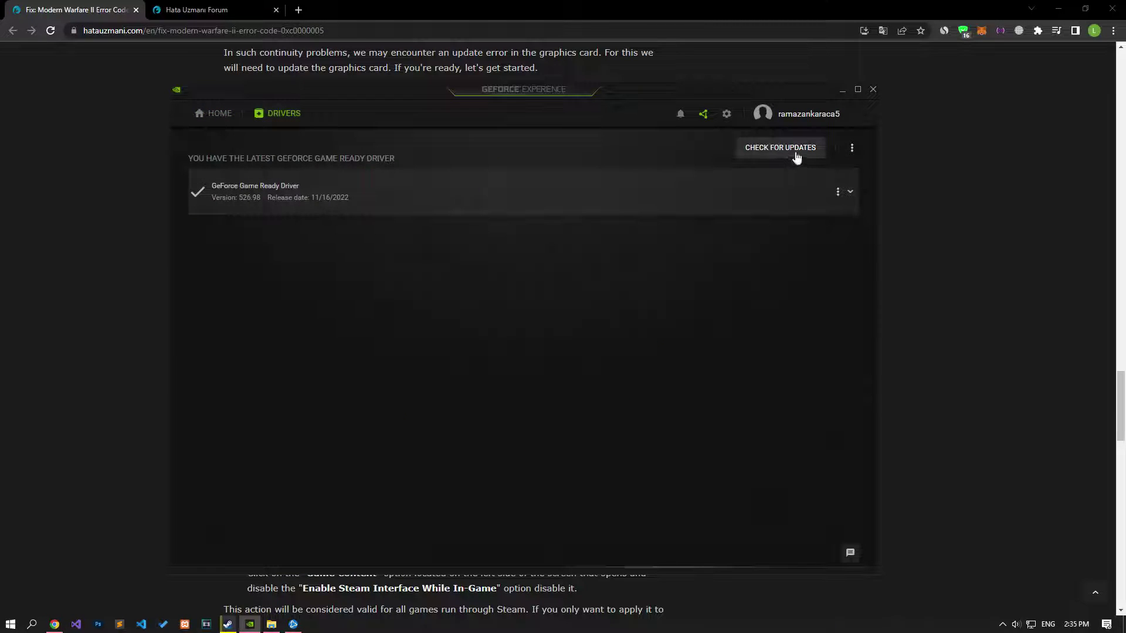
pyautogui.click(83, 318)
pyautogui.scroll(-1, 83, 318)
pyautogui.scroll(-3, 188, 370)
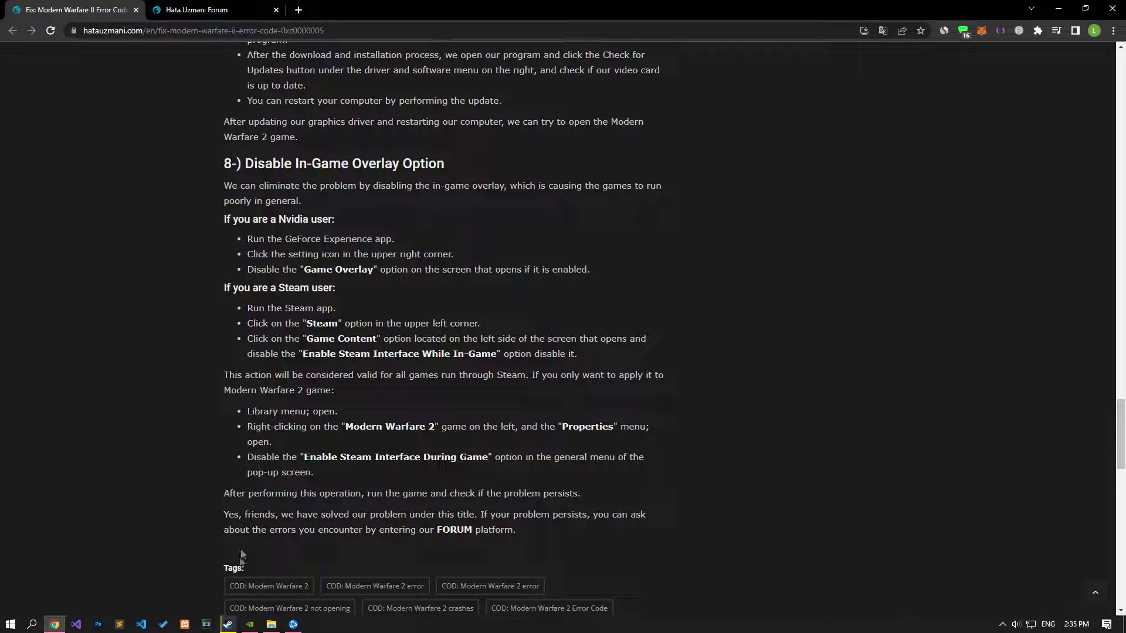
pyautogui.click(251, 625)
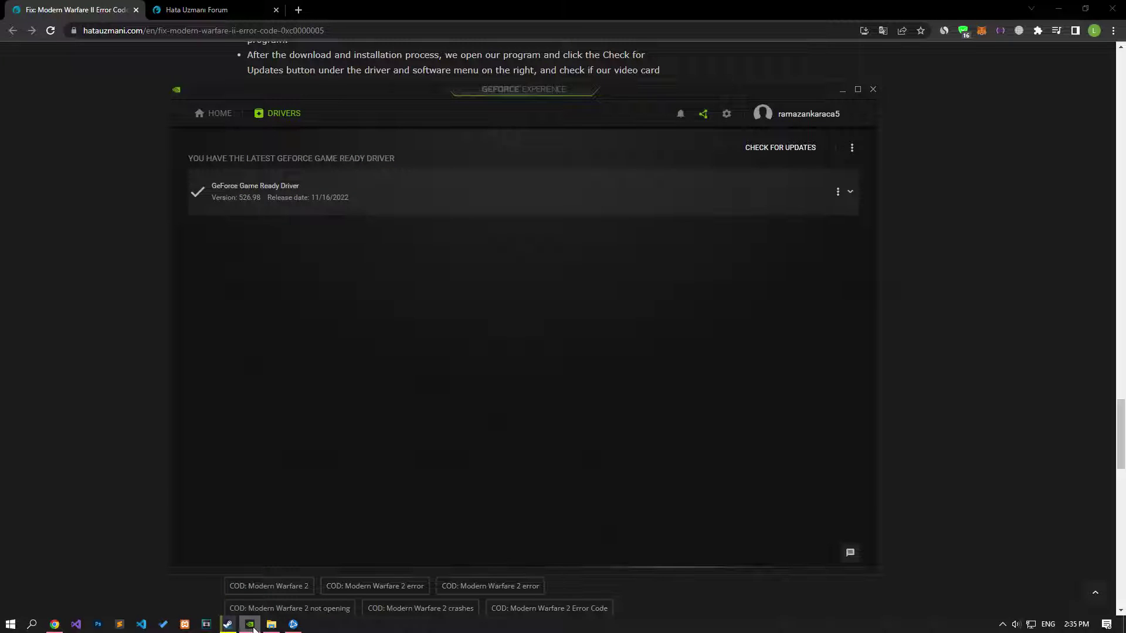
# - Show the In-Game Overlay option in GeForce Experience's general settings
pyautogui.click(727, 114)
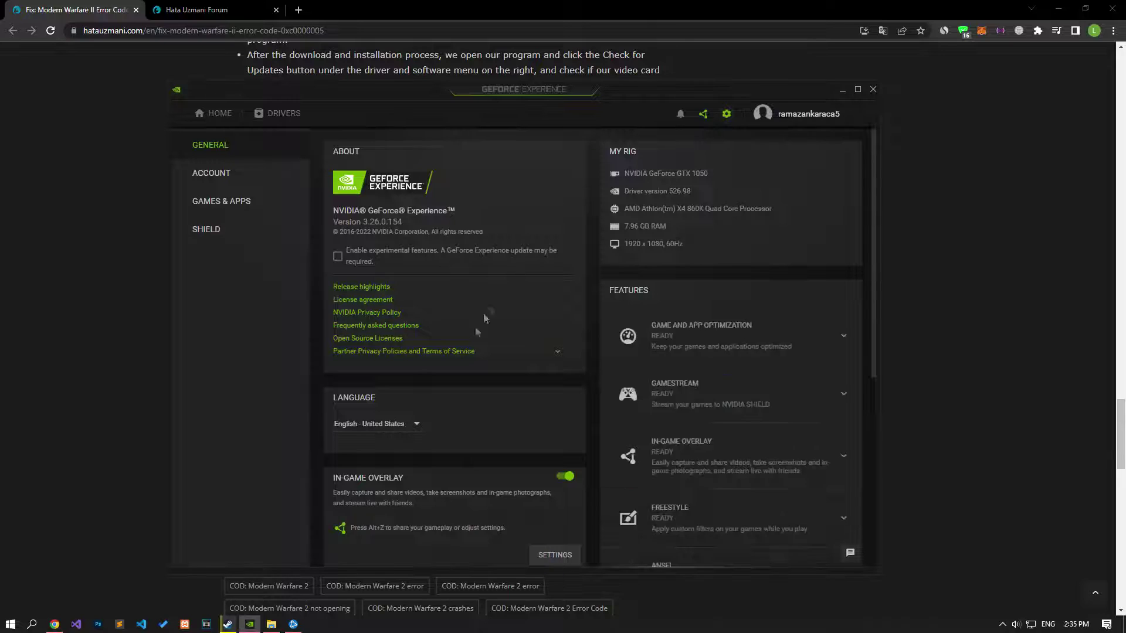
pyautogui.scroll(-3, 467, 352)
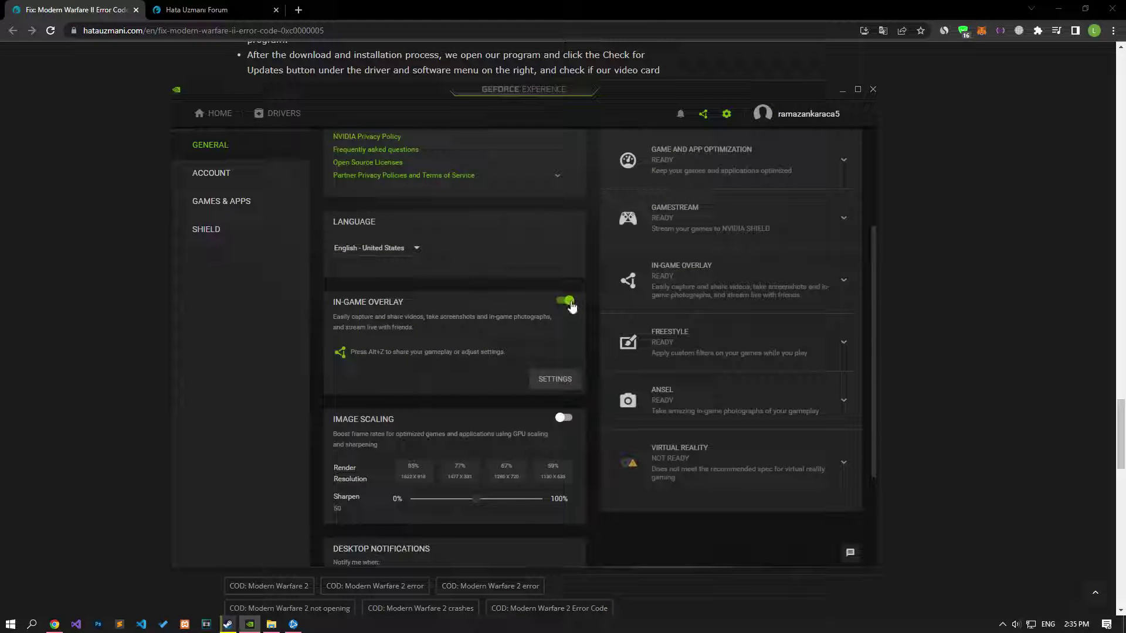
pyautogui.click(228, 624)
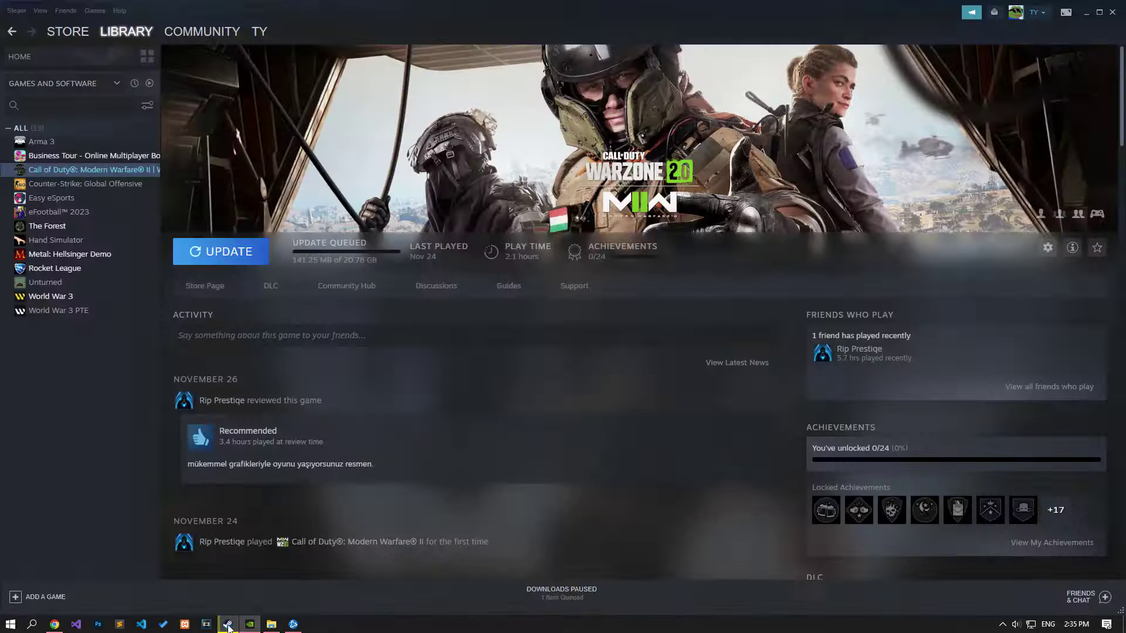
# - Uncheck 'Enable the Steam Overlay while in-game' in Call of Duty's Steam properties
pyautogui.rightClick(85, 172)
pyautogui.click(113, 245)
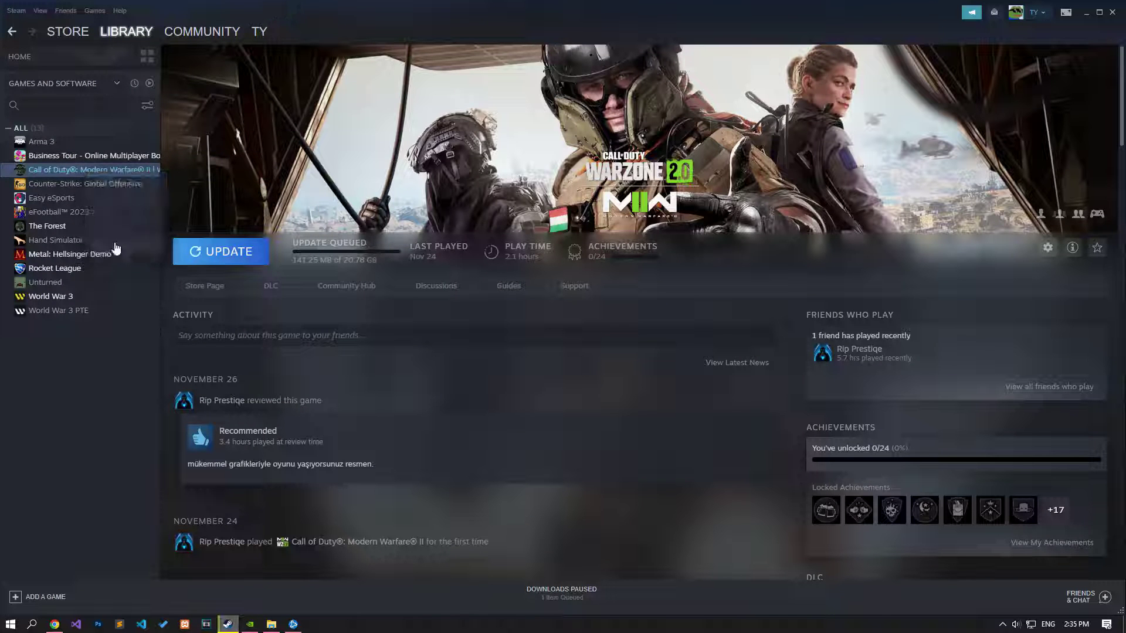
pyautogui.click(502, 215)
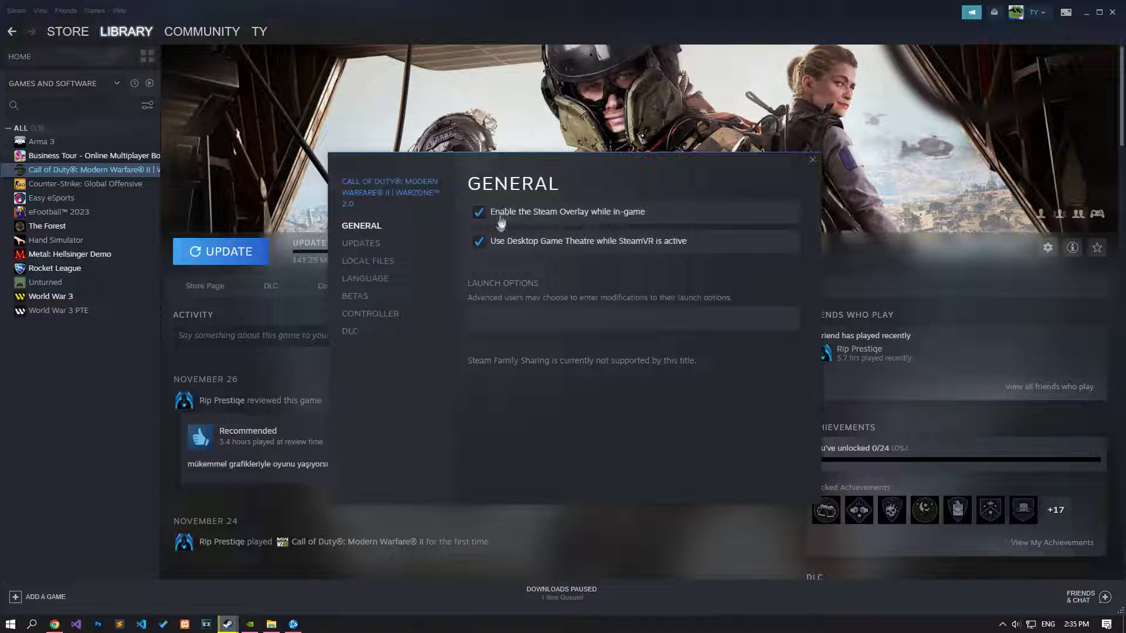
pyautogui.click(493, 216)
pyautogui.click(812, 160)
pyautogui.click(54, 624)
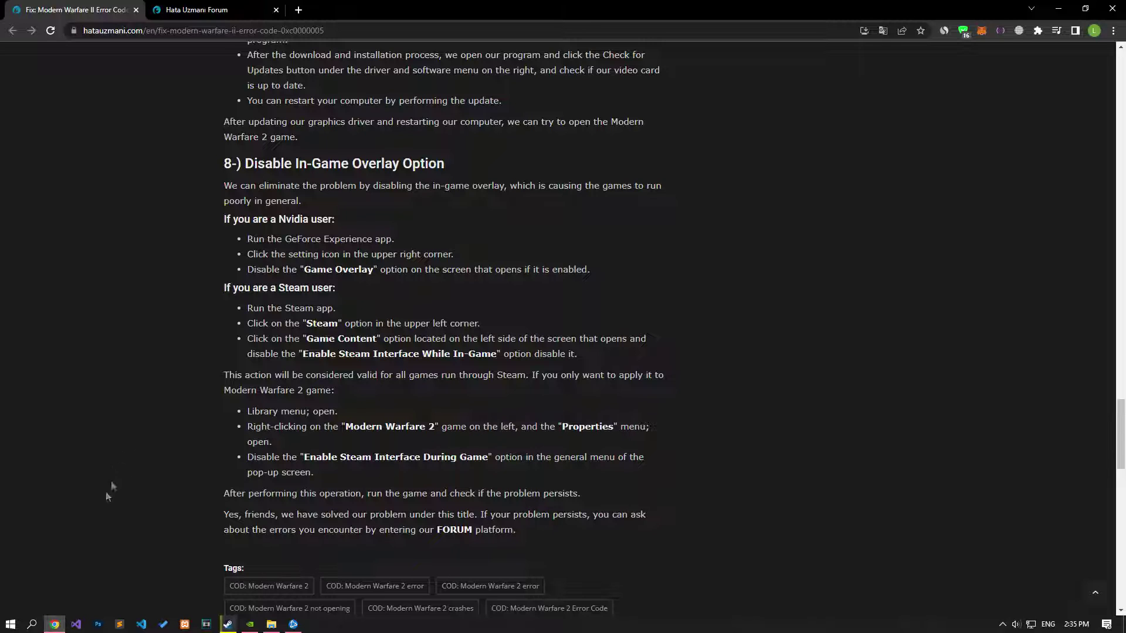
# - In Windows Defender Firewall's Allowed apps, enable editing and start Allow another app > Browse
pyautogui.click(11, 624)
pyautogui.write('windows')
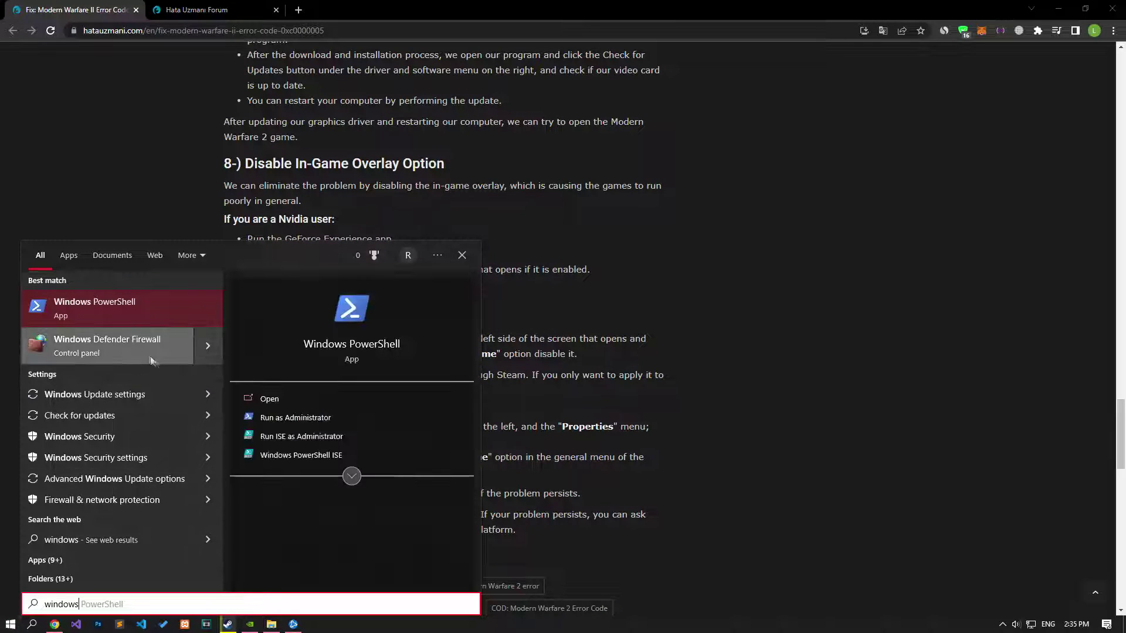
pyautogui.click(132, 350)
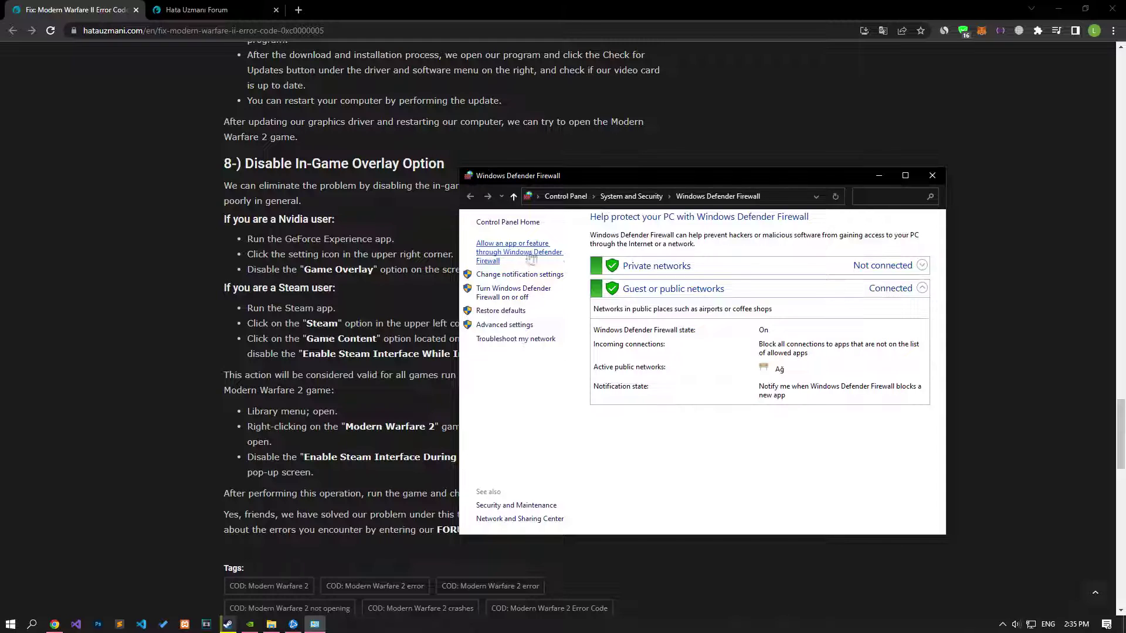
pyautogui.click(494, 267)
pyautogui.click(857, 256)
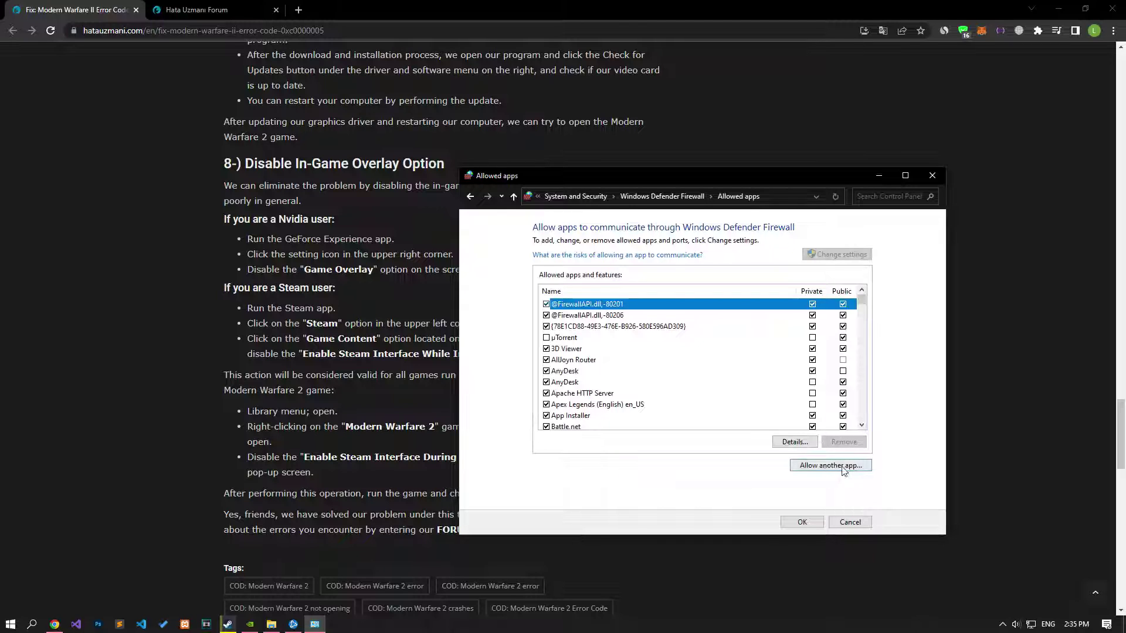
pyautogui.click(844, 468)
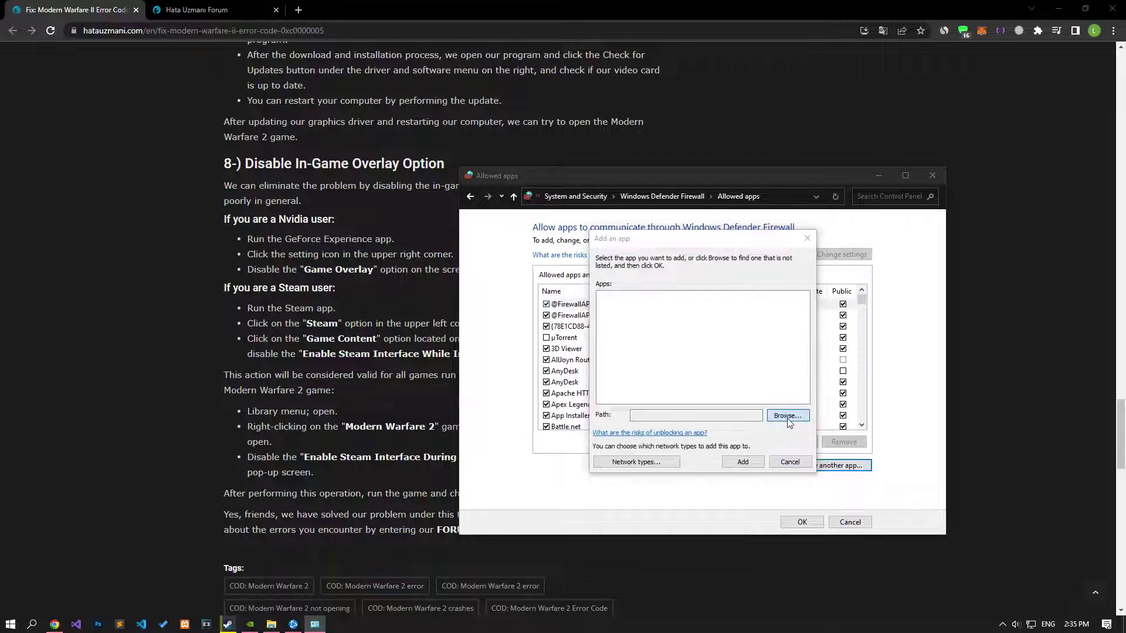
pyautogui.click(789, 417)
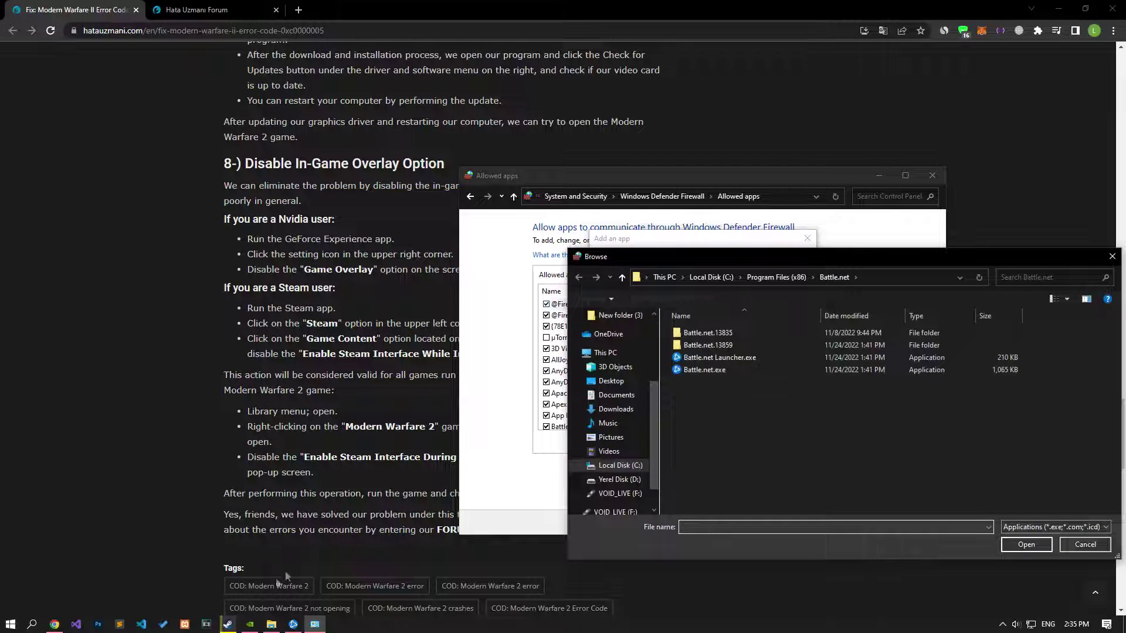
pyautogui.click(230, 626)
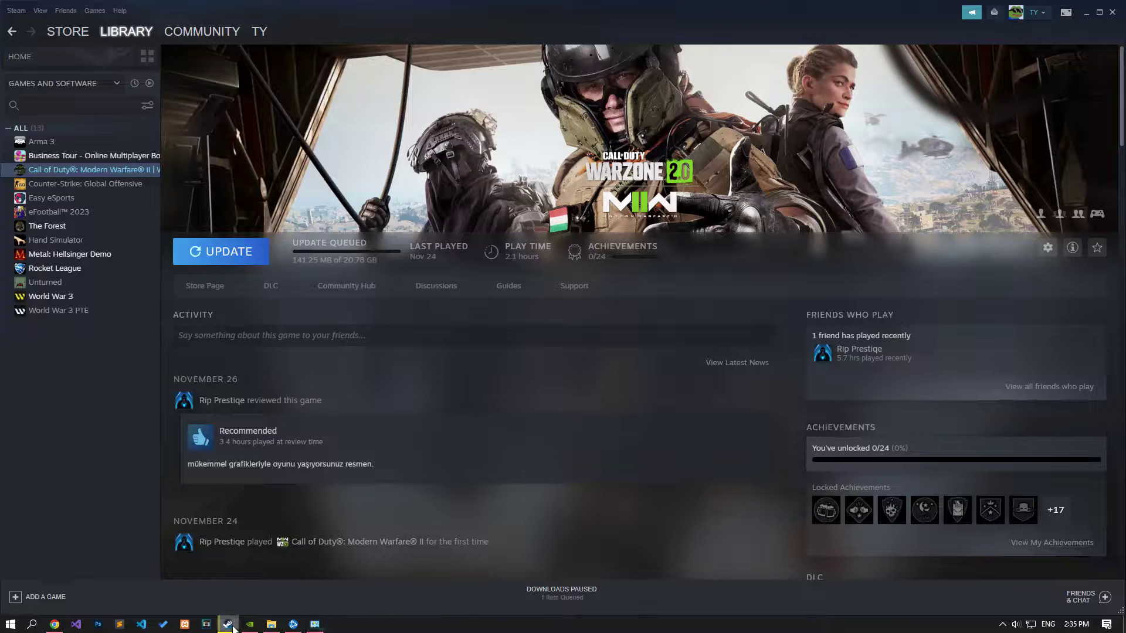
# - Copy the Call of Duty install folder path from Steam's Browse local files window
pyautogui.rightClick(92, 174)
pyautogui.moveTo(125, 227)
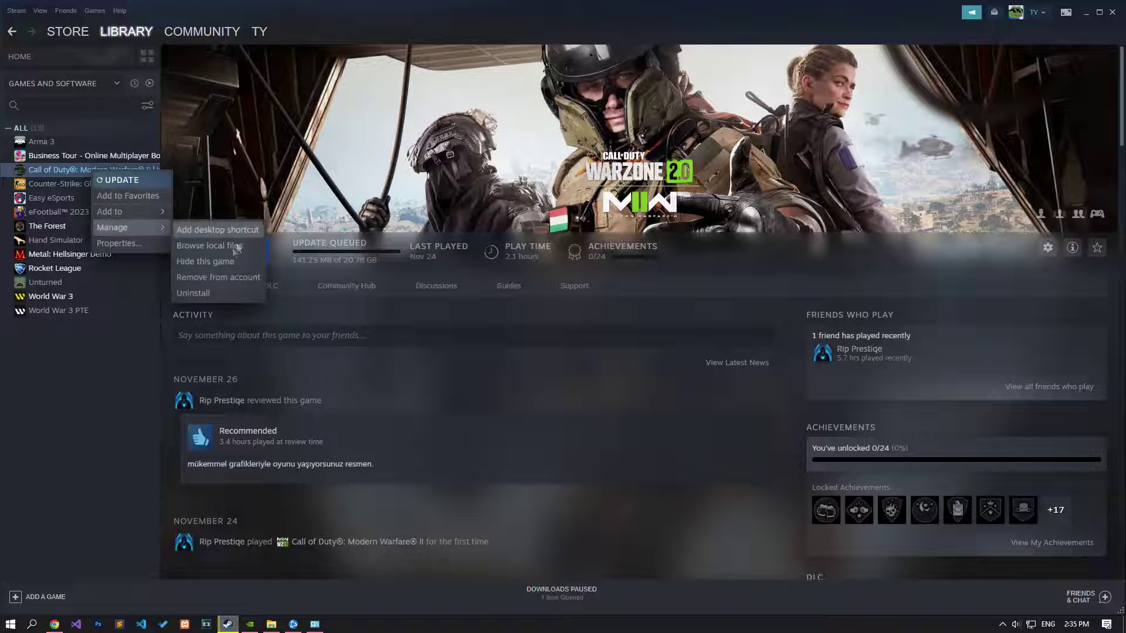
pyautogui.click(208, 248)
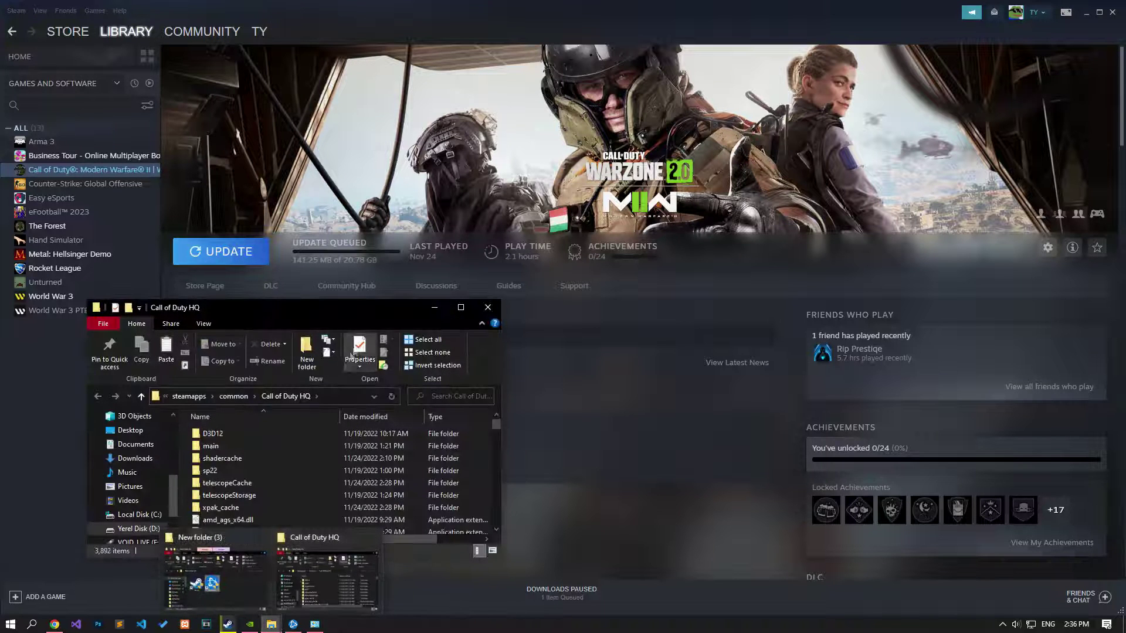
pyautogui.click(340, 398)
pyautogui.rightClick(321, 397)
pyautogui.click(360, 438)
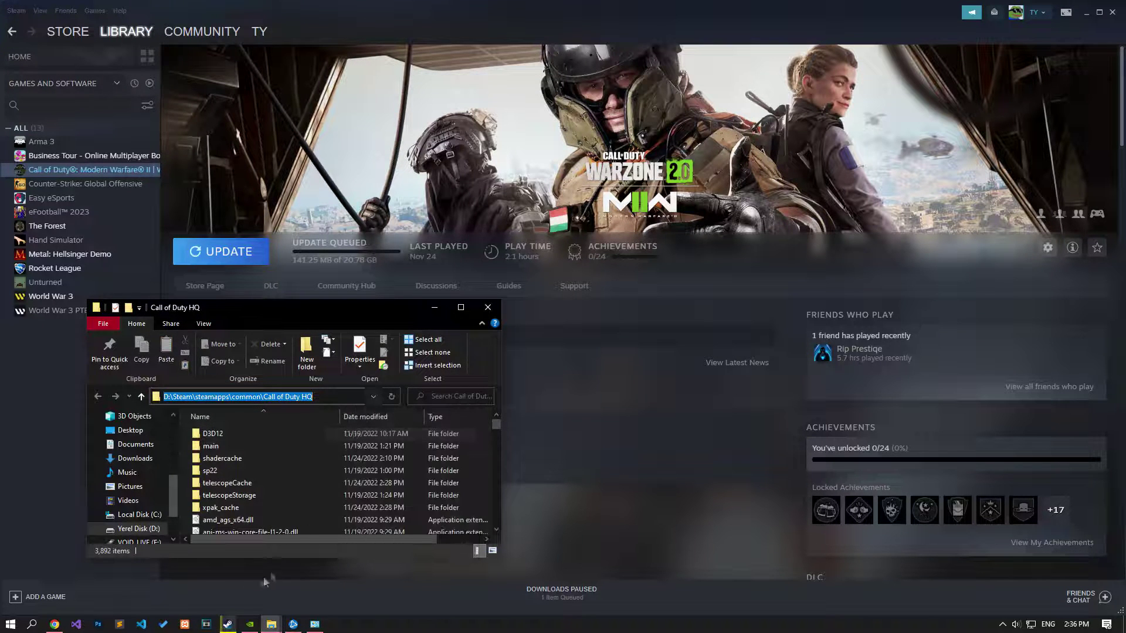
# - Add cod.exe from that folder as Call of Duty® HQ to the firewall's allowed apps and save
pyautogui.click(315, 624)
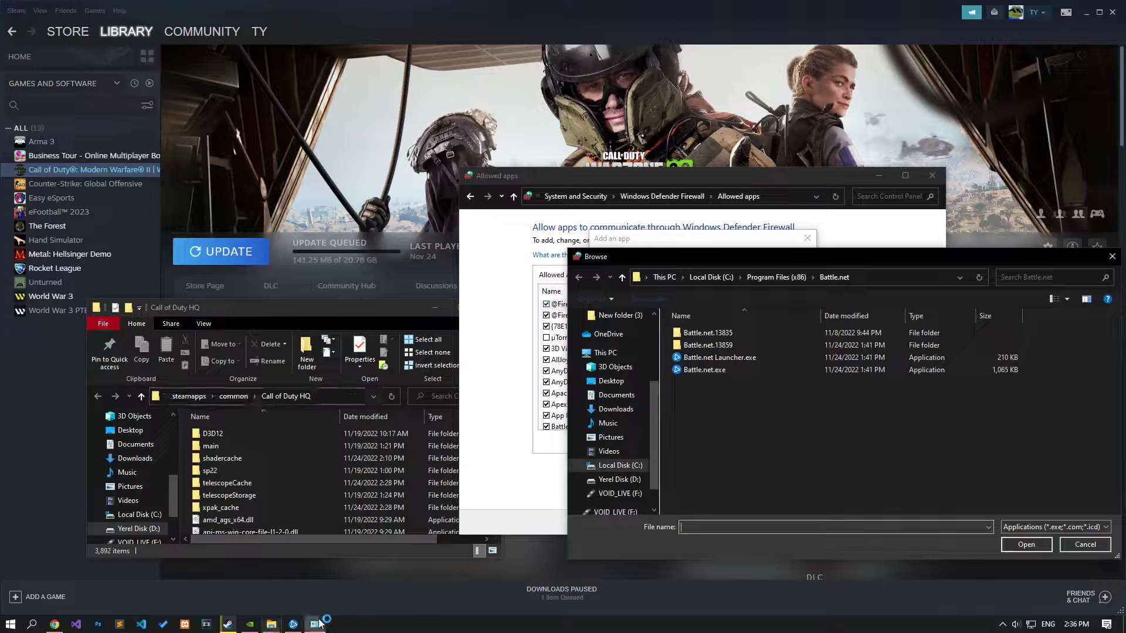
pyautogui.click(875, 272)
pyautogui.hotkey('ctrl', 'v')
pyautogui.click(979, 277)
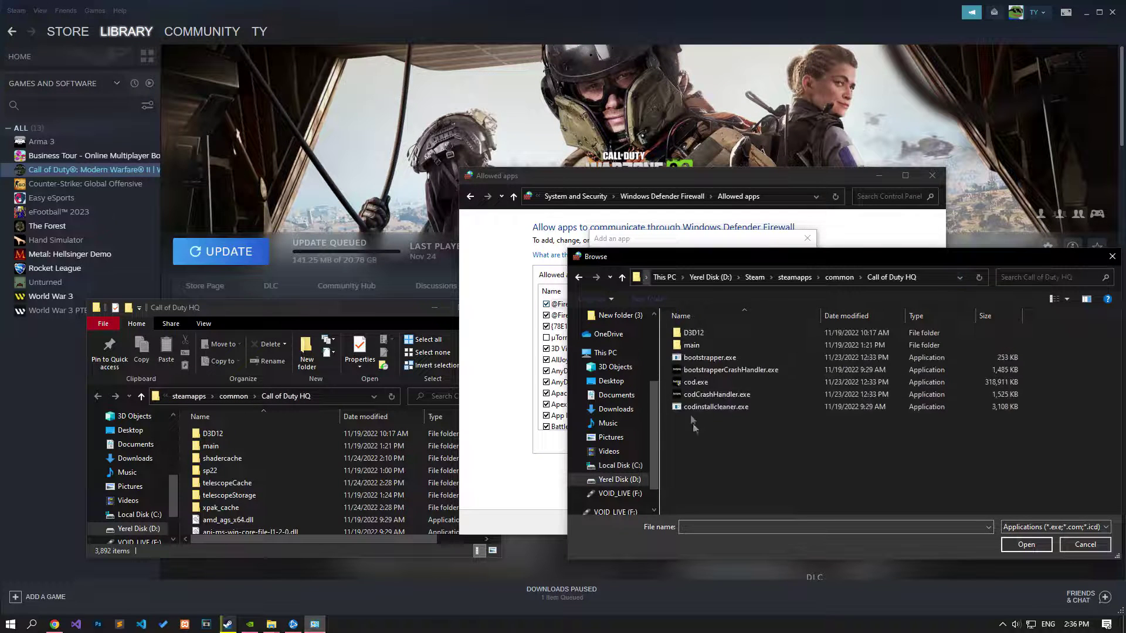
pyautogui.click(704, 445)
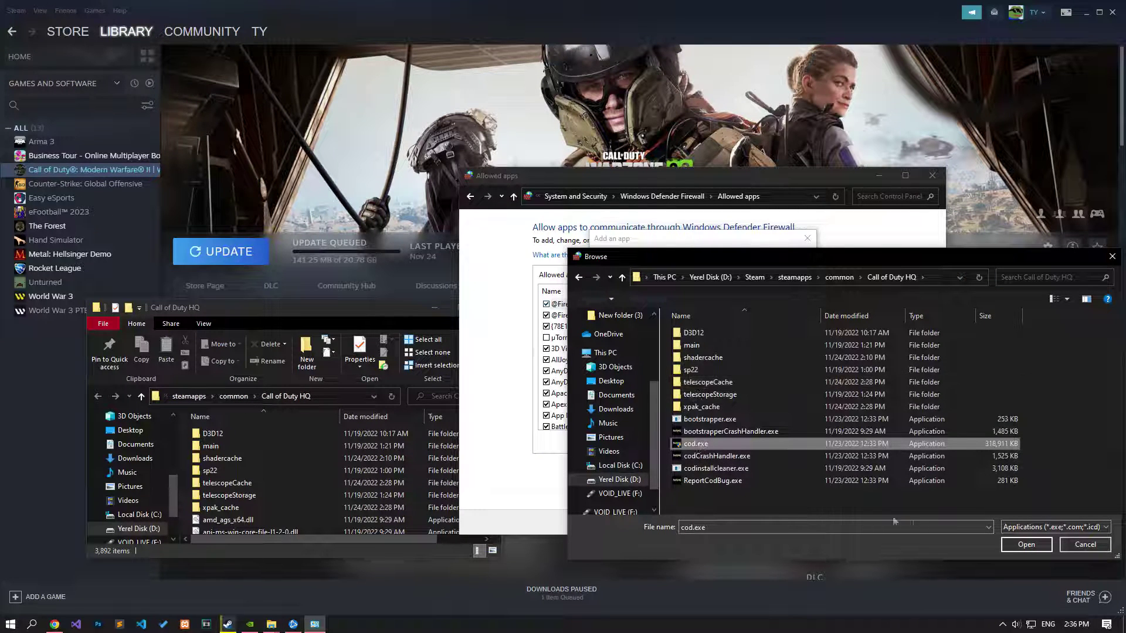
pyautogui.click(1027, 544)
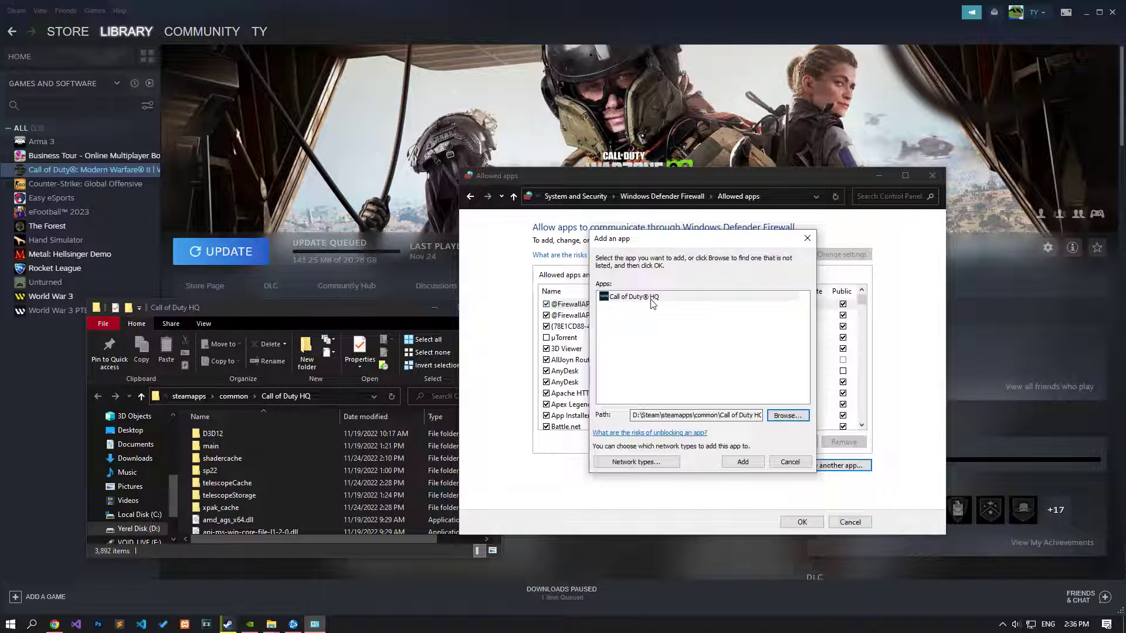
pyautogui.click(750, 464)
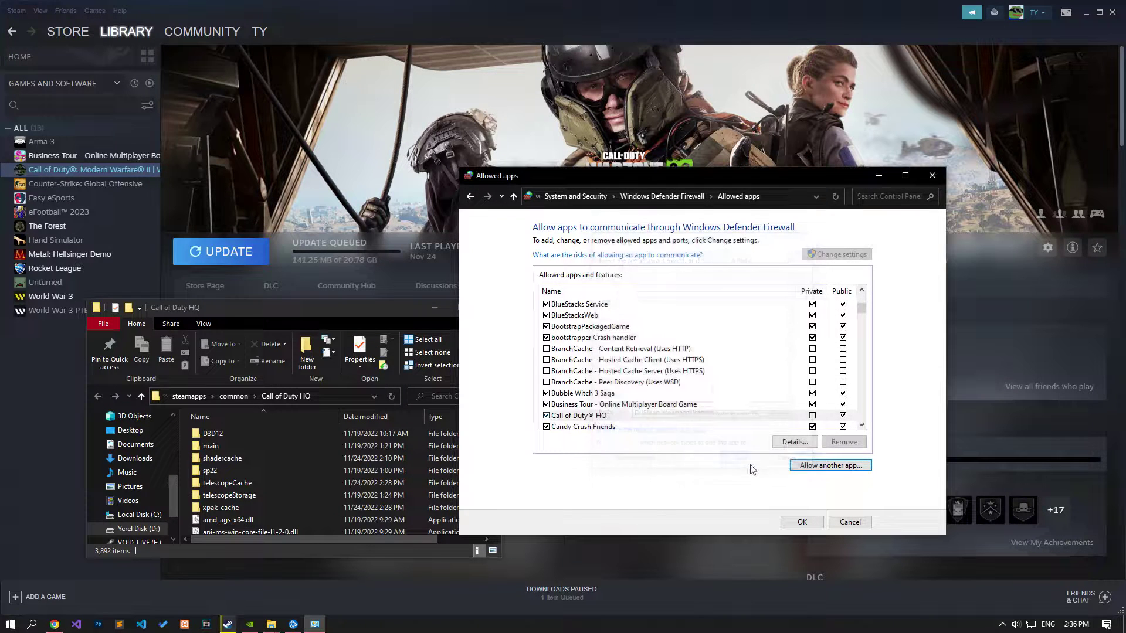
pyautogui.click(595, 415)
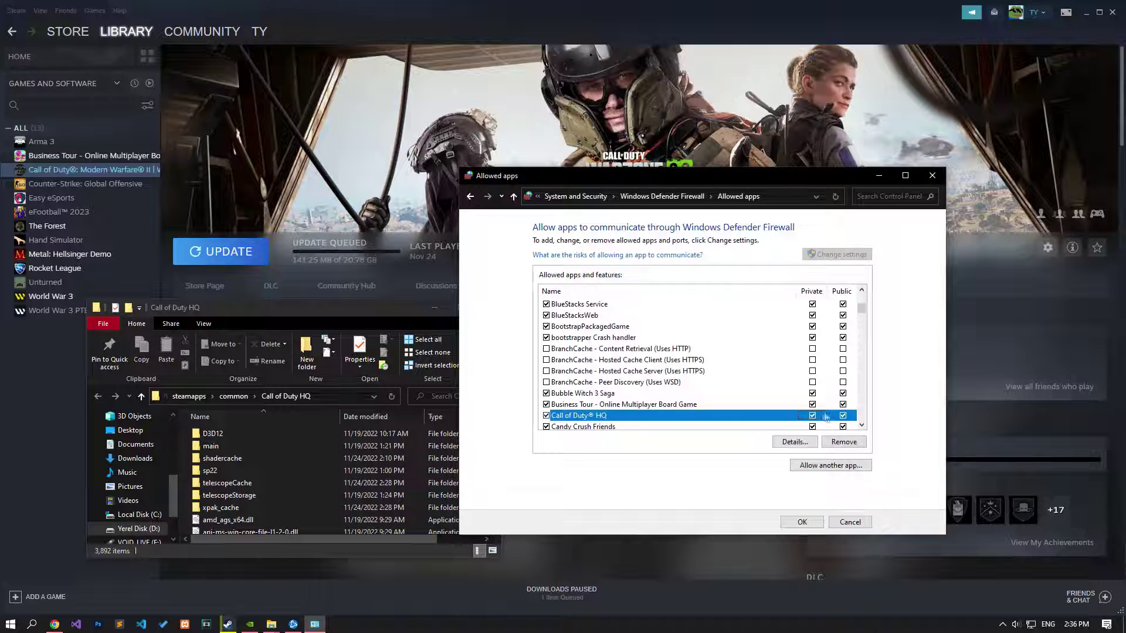
pyautogui.click(802, 521)
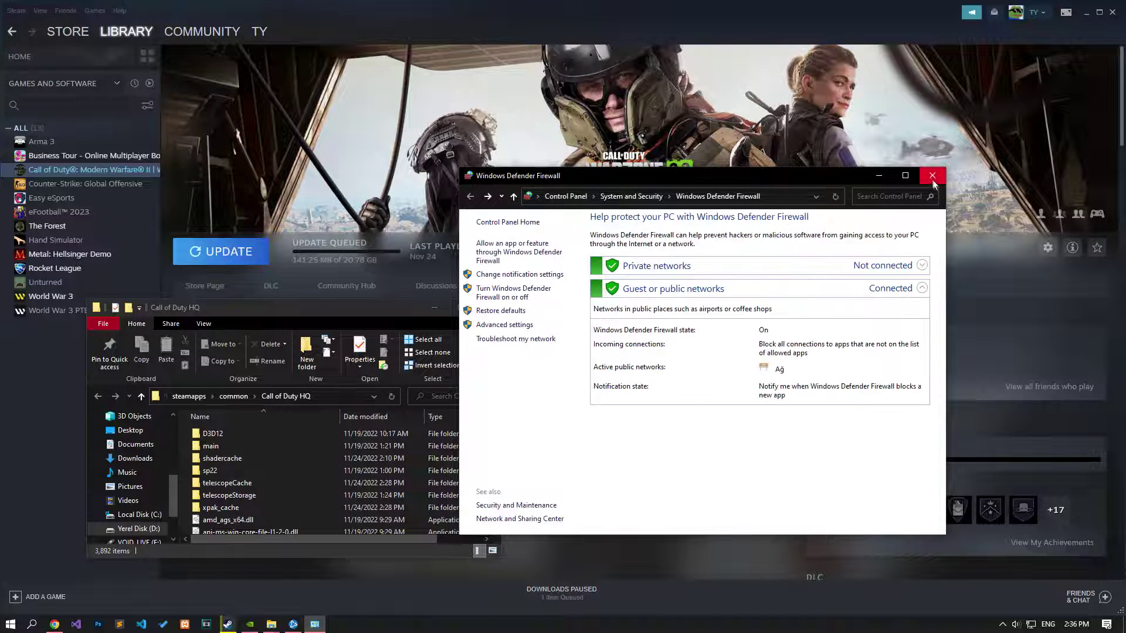
pyautogui.click(932, 175)
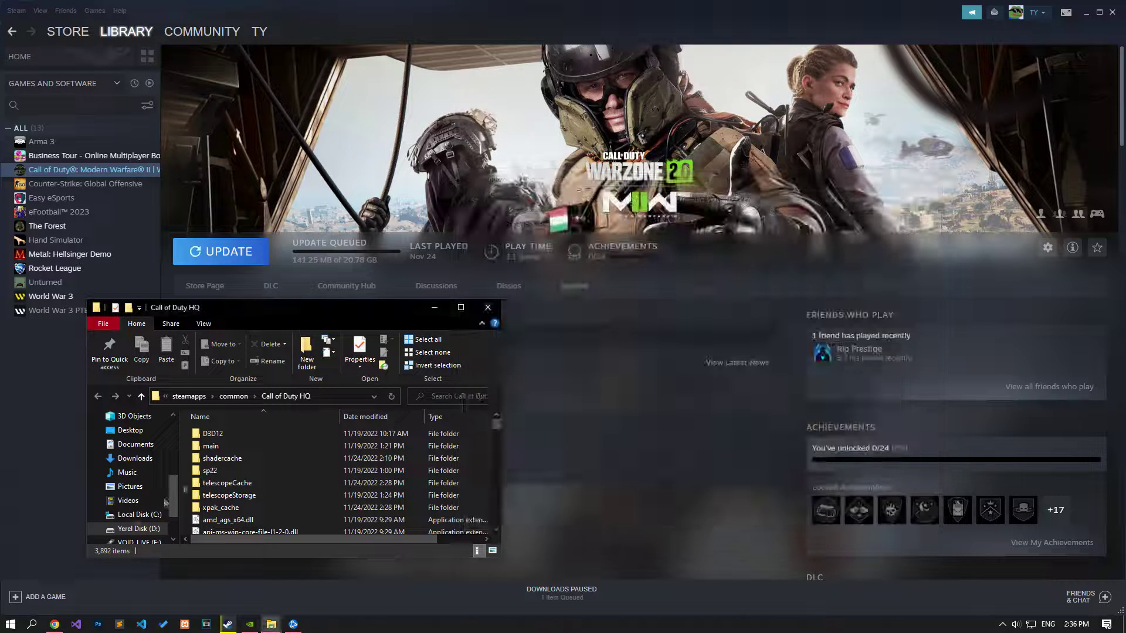
pyautogui.click(436, 309)
# - In msconfig's Services tab, hide Microsoft services, disable all the rest, and apply
pyautogui.click(54, 624)
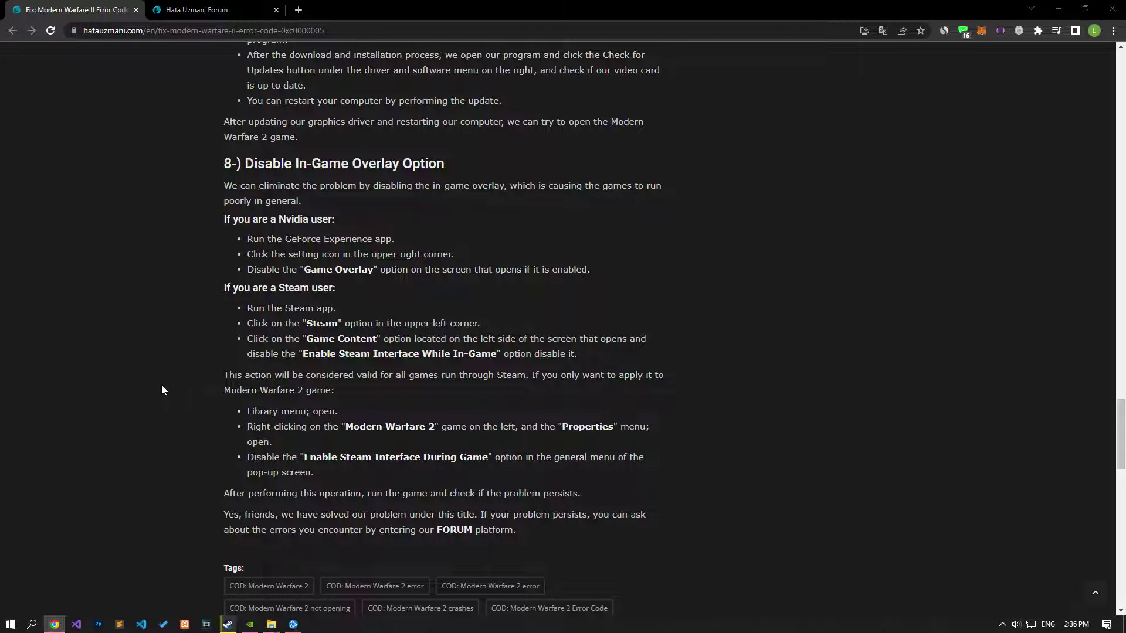
pyautogui.press('super')
pyautogui.write('msconfig')
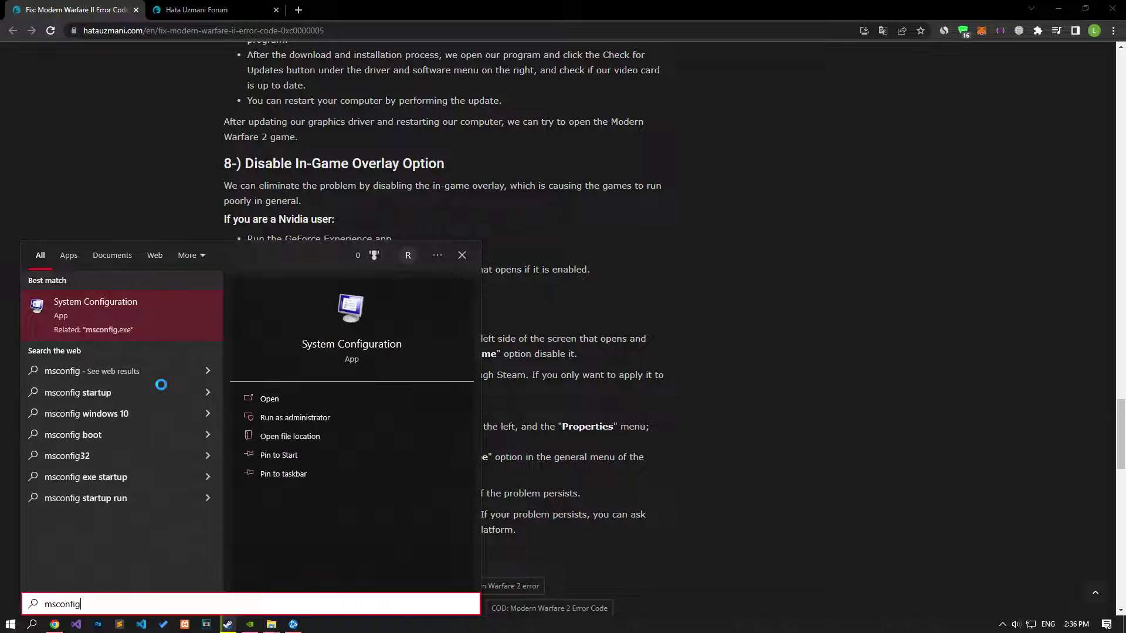
pyautogui.click(83, 311)
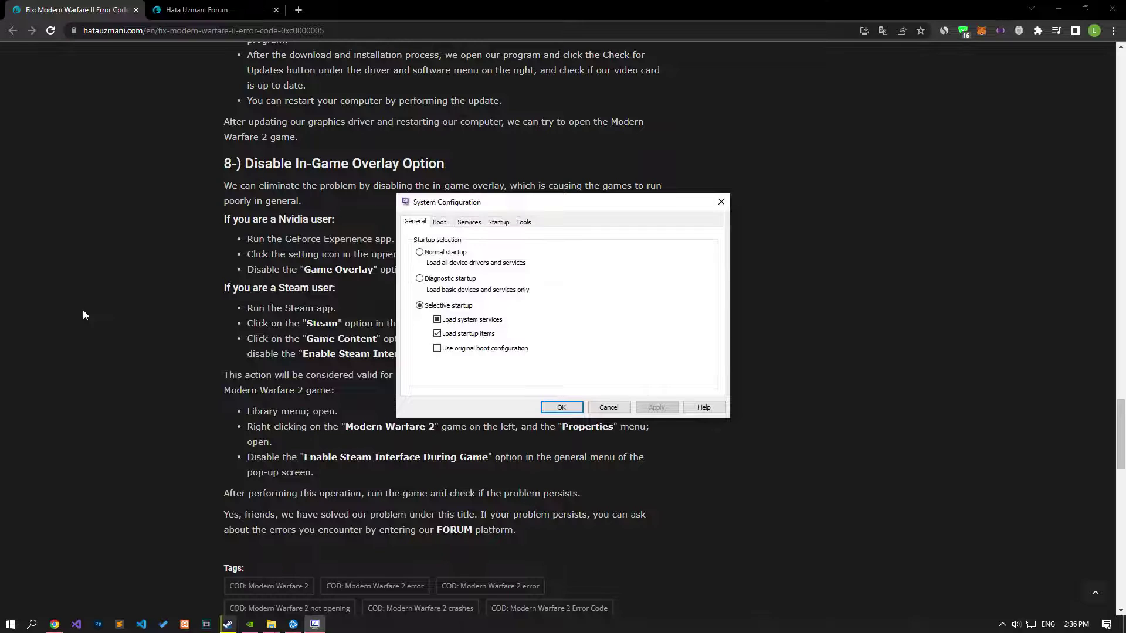
pyautogui.click(470, 223)
pyautogui.click(454, 389)
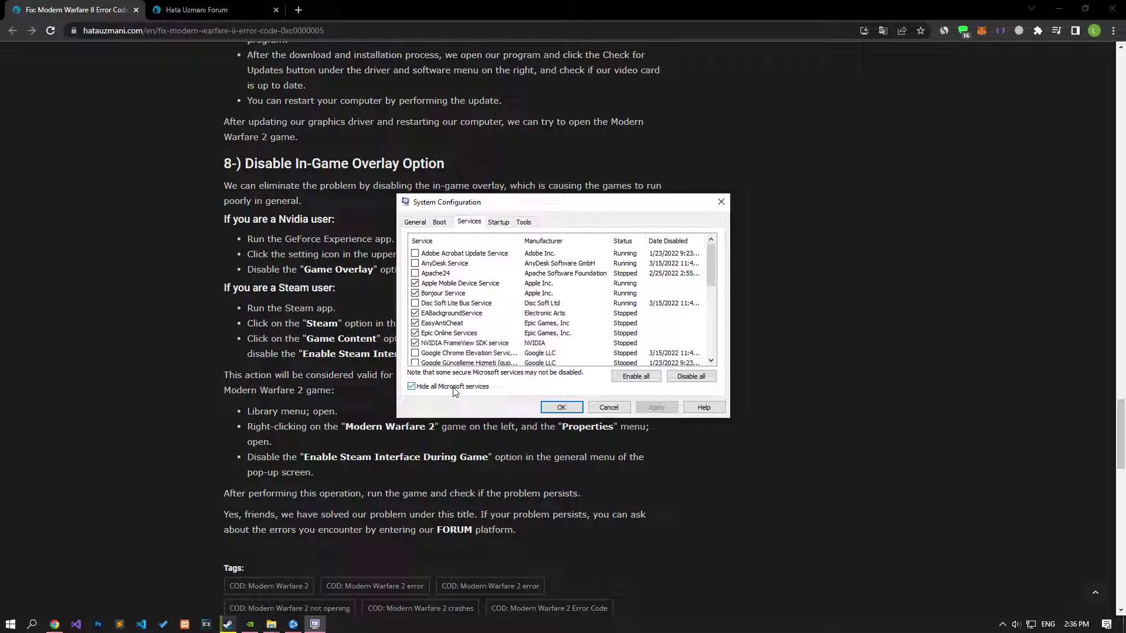
pyautogui.click(702, 381)
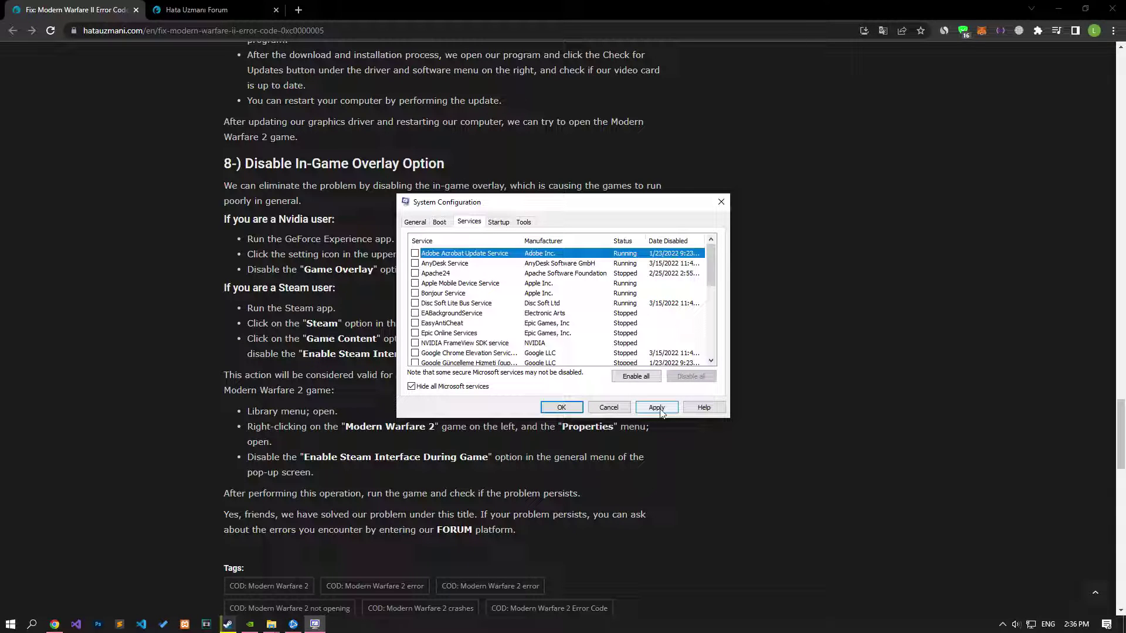
pyautogui.click(658, 408)
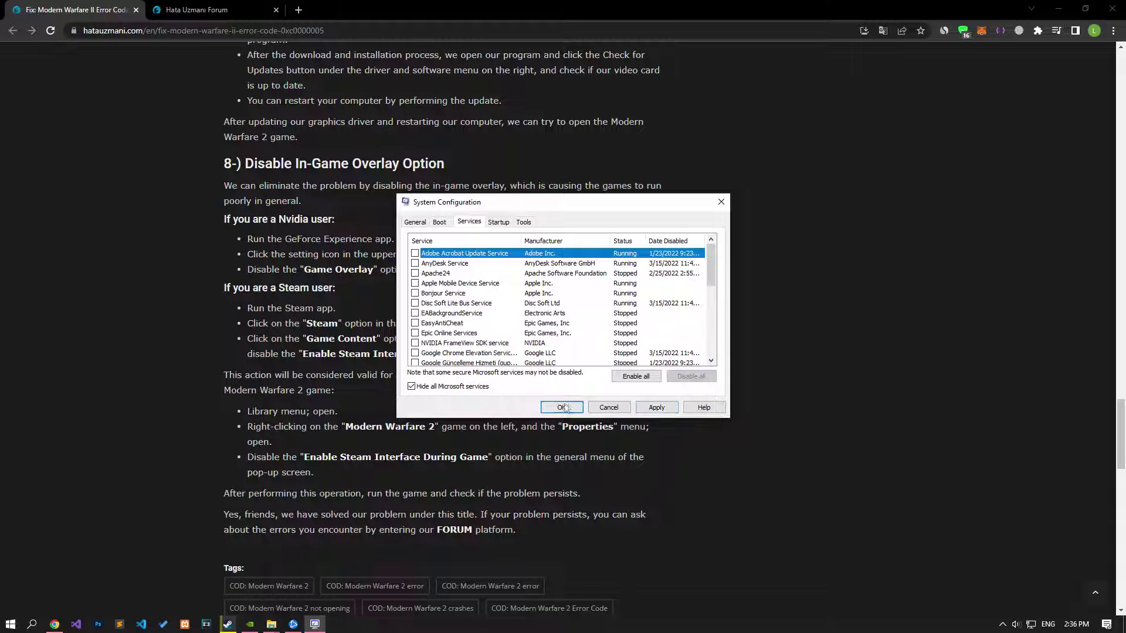